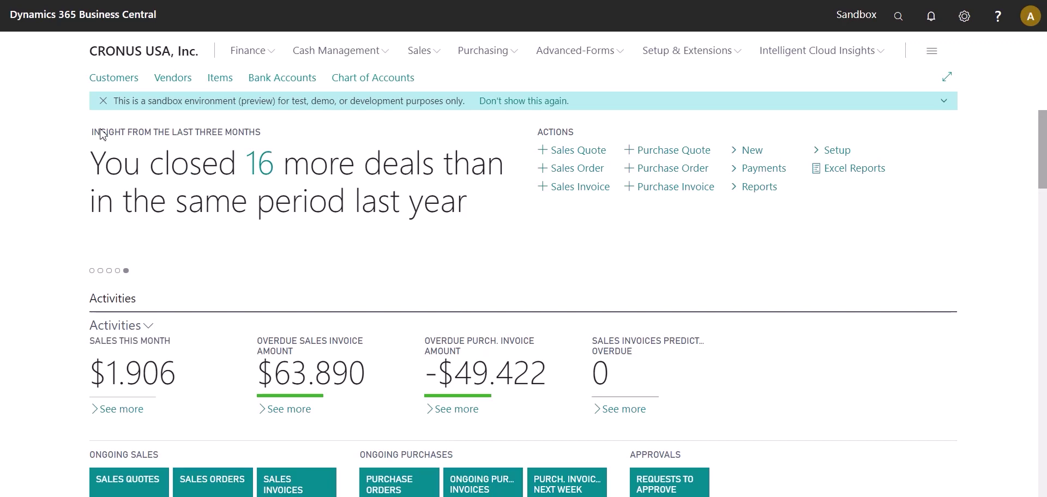
- Open the report configuration of report 1306, Standard Sales - Invoice, to review its settings, and return to the list
click(565, 54)
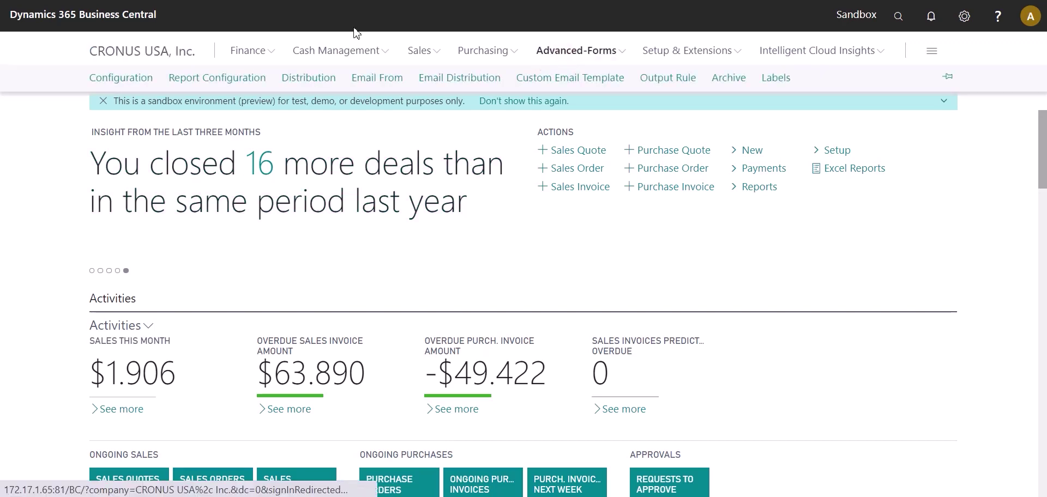
click(249, 78)
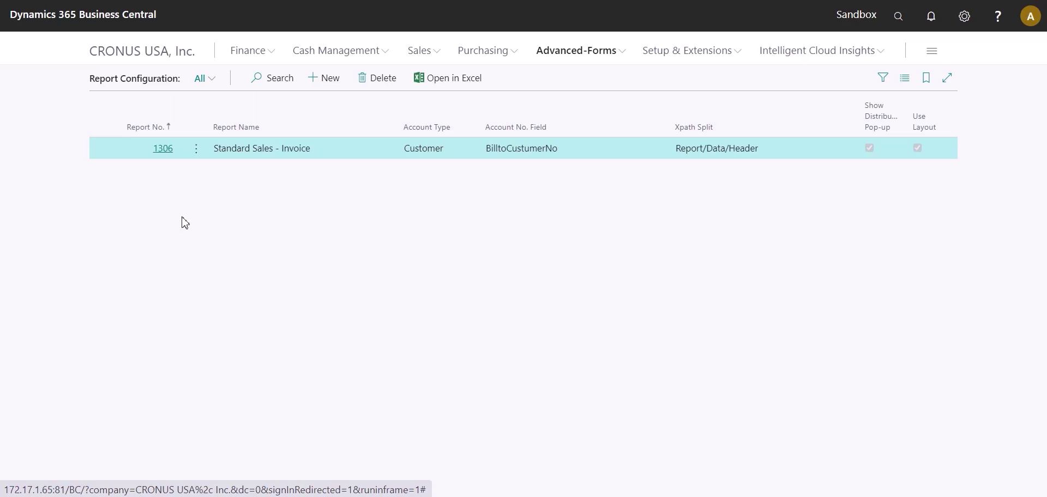
click(163, 152)
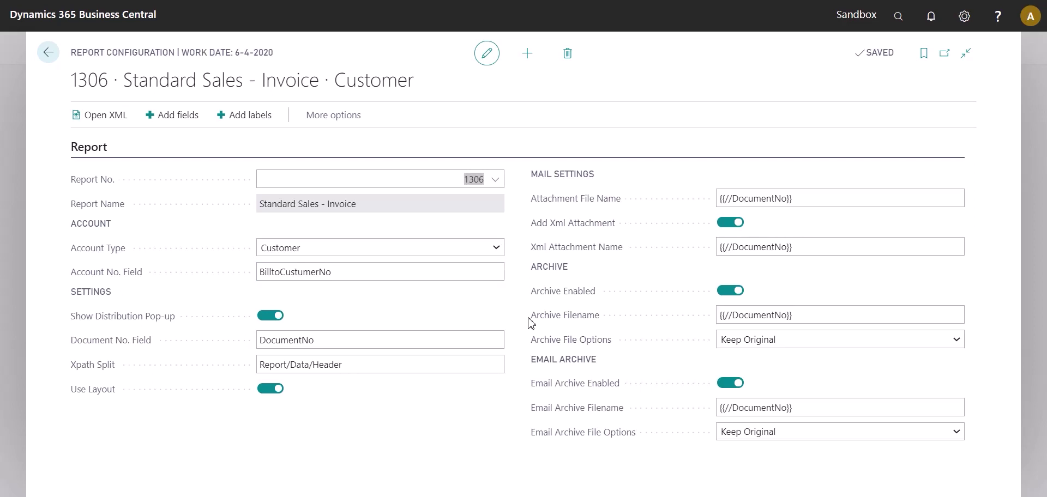
click(48, 52)
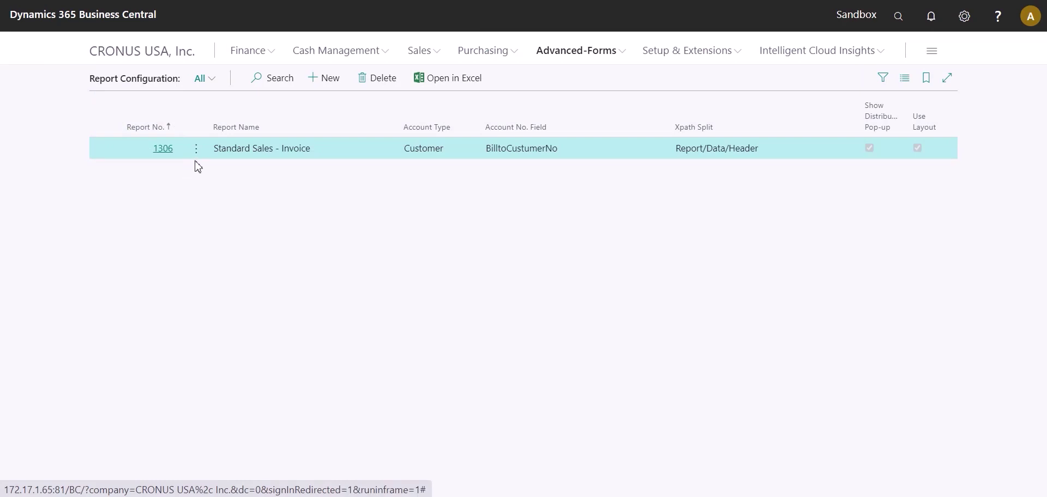
- Preview the School of Fine Art posted sales invoice due 30-4-2020 in the distribution window, and close it after review
click(423, 54)
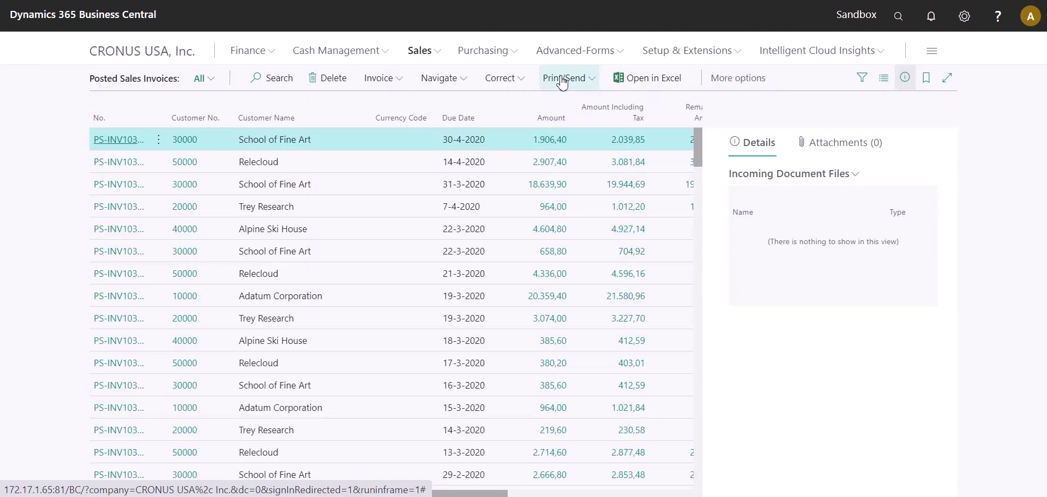
click(562, 79)
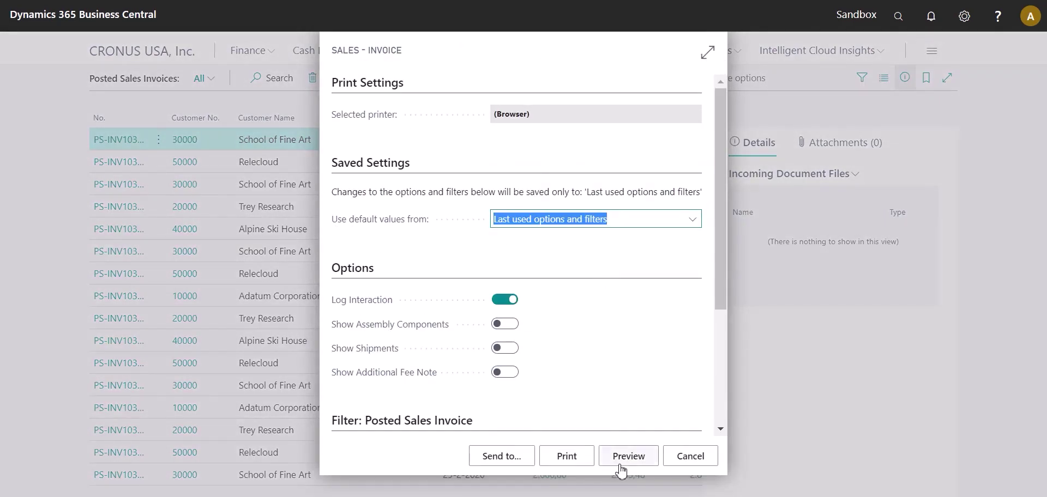
click(628, 463)
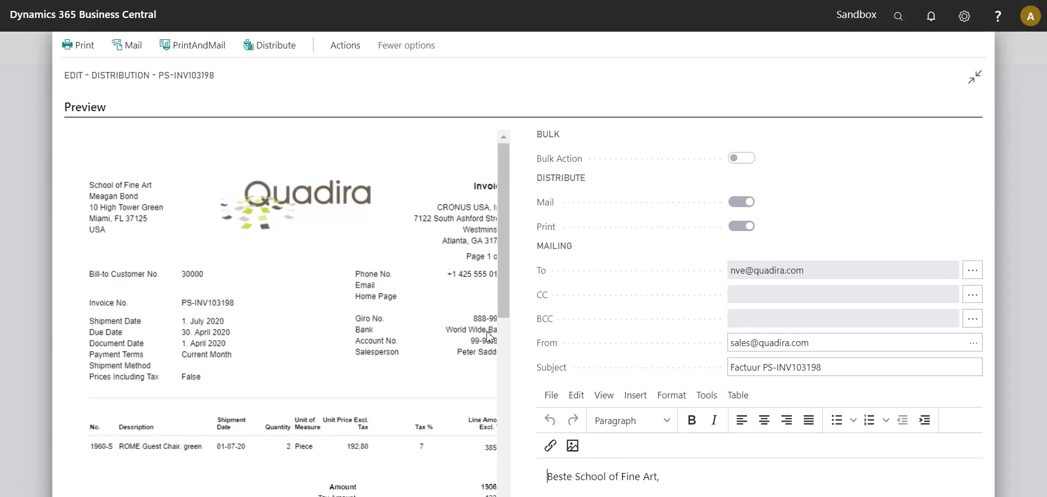
key(ctrl+minus)
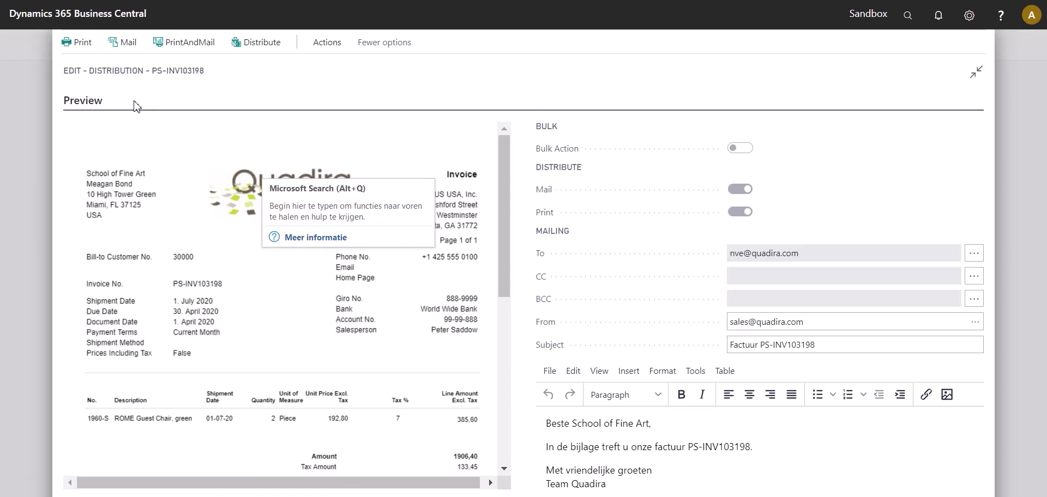
click(388, 294)
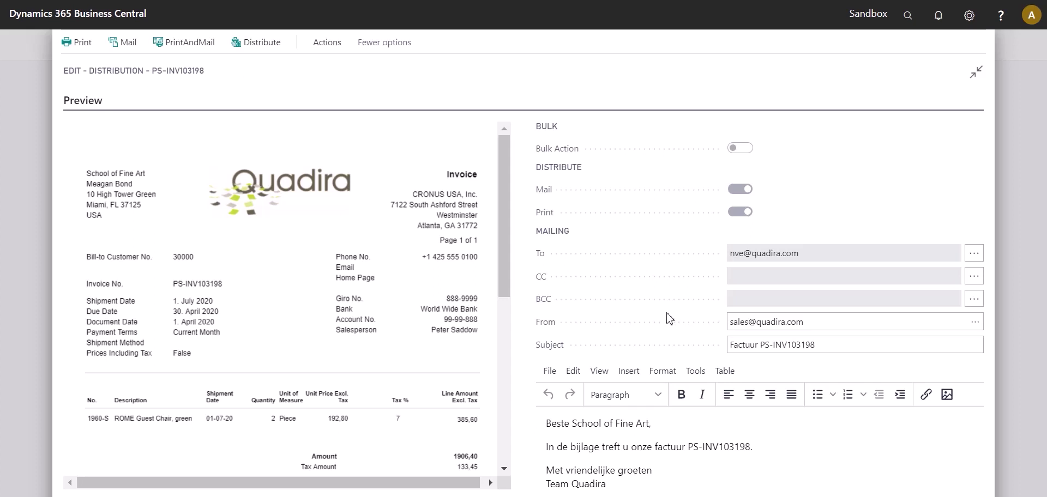
click(976, 77)
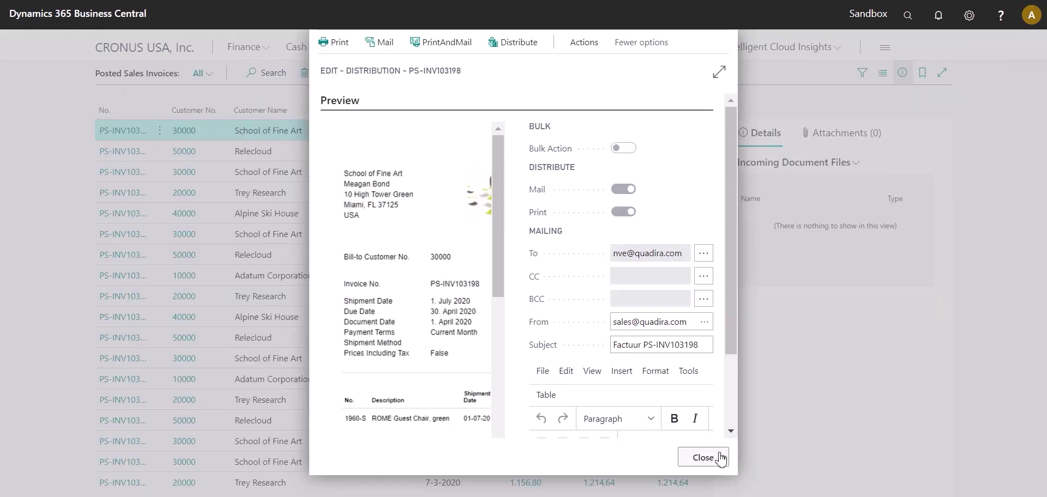
click(720, 458)
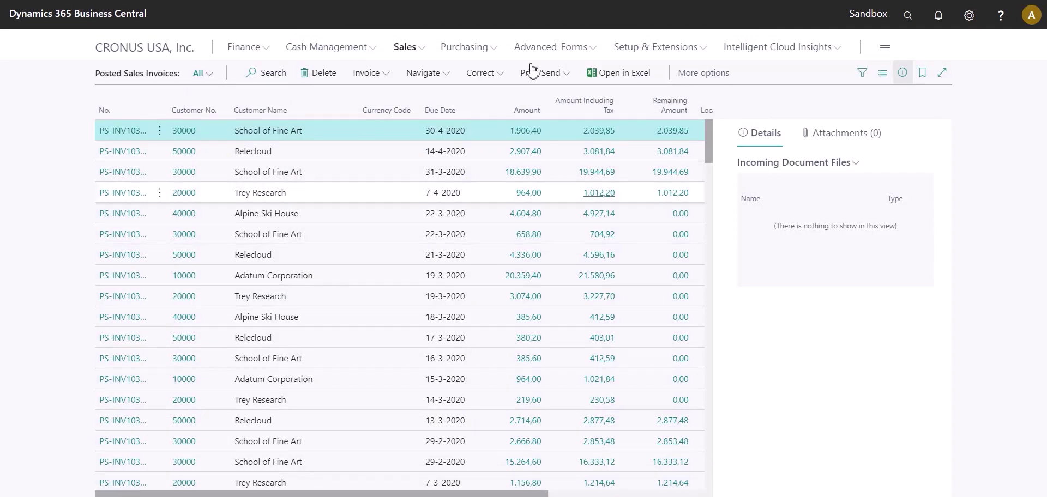
- Open the custom report fields of report 1306 in an expanded window, accepting the paid module notice
click(572, 47)
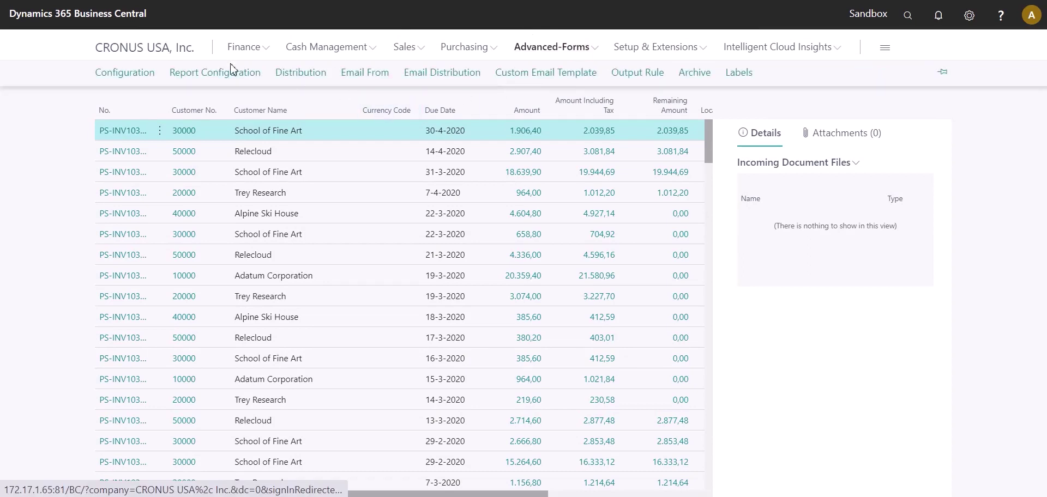
click(237, 73)
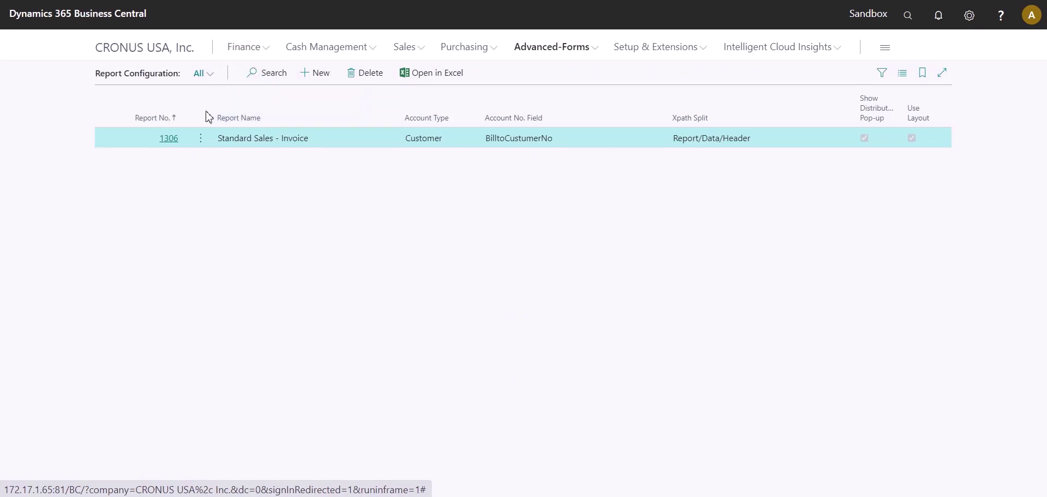
click(169, 138)
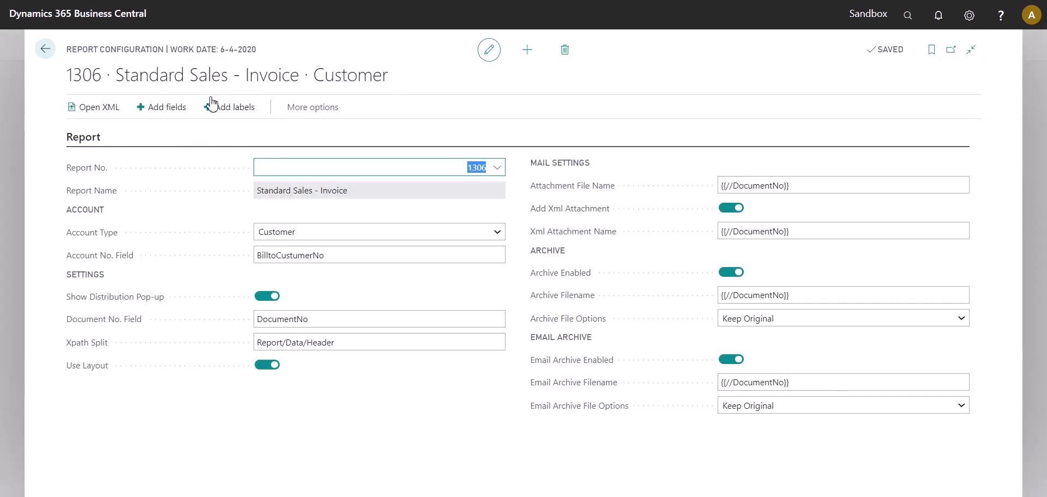
click(174, 109)
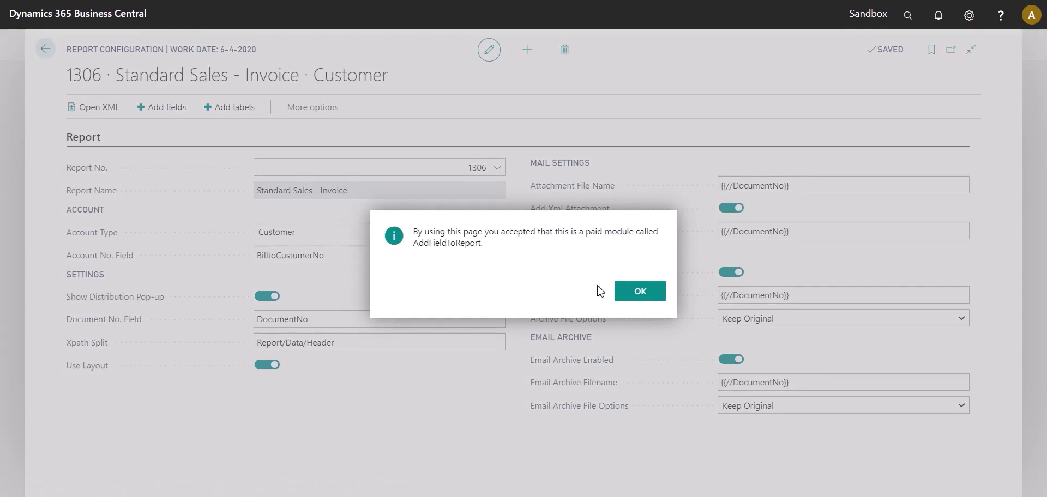
click(639, 292)
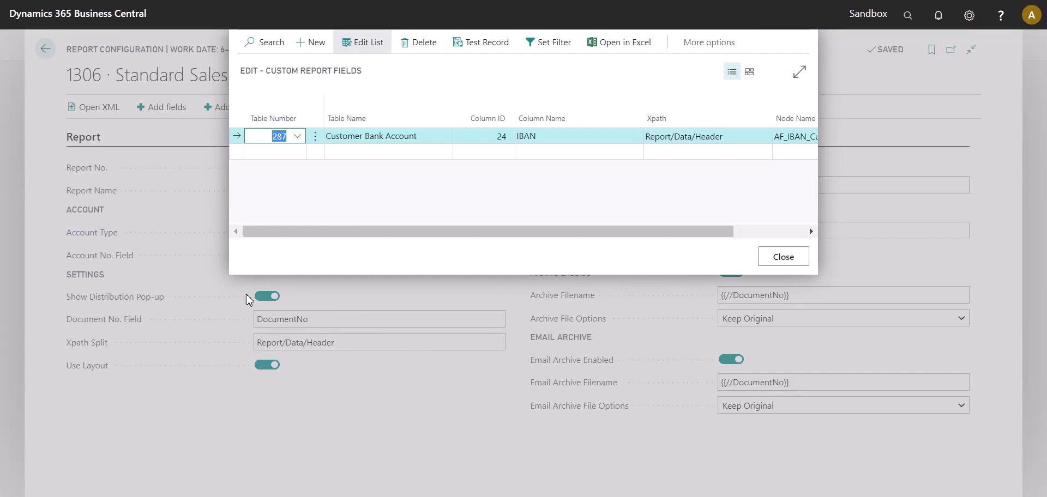
click(800, 72)
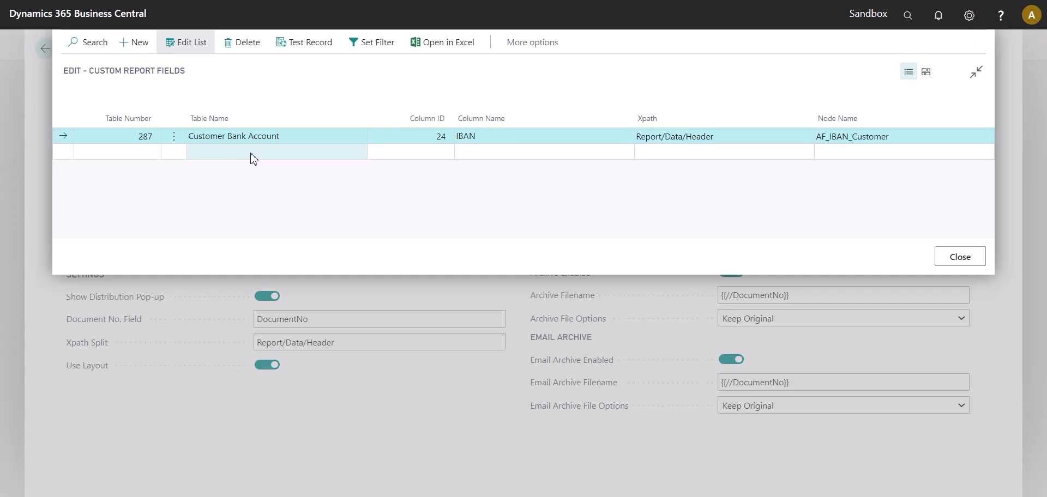
- Choose field 24, IBAN, as the column for the Customer Bank Account custom field
click(444, 139)
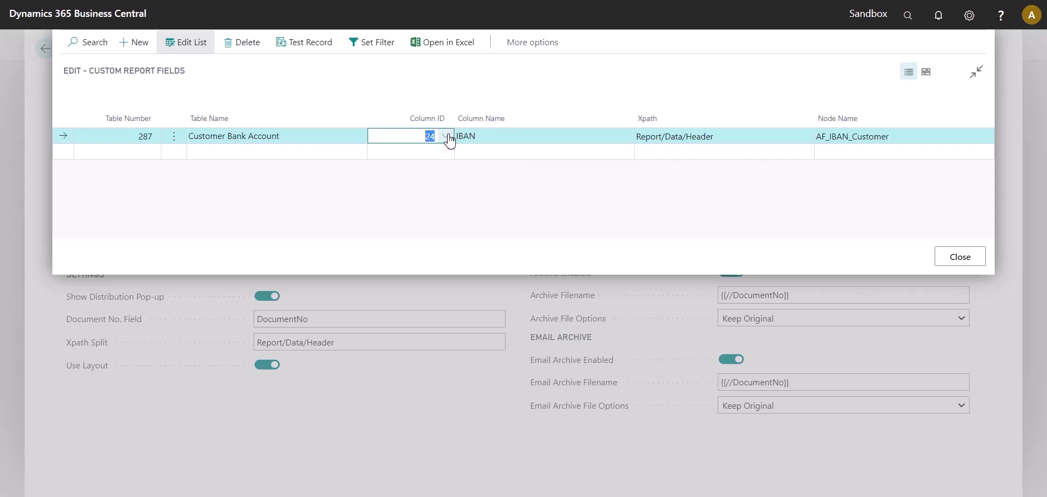
click(447, 139)
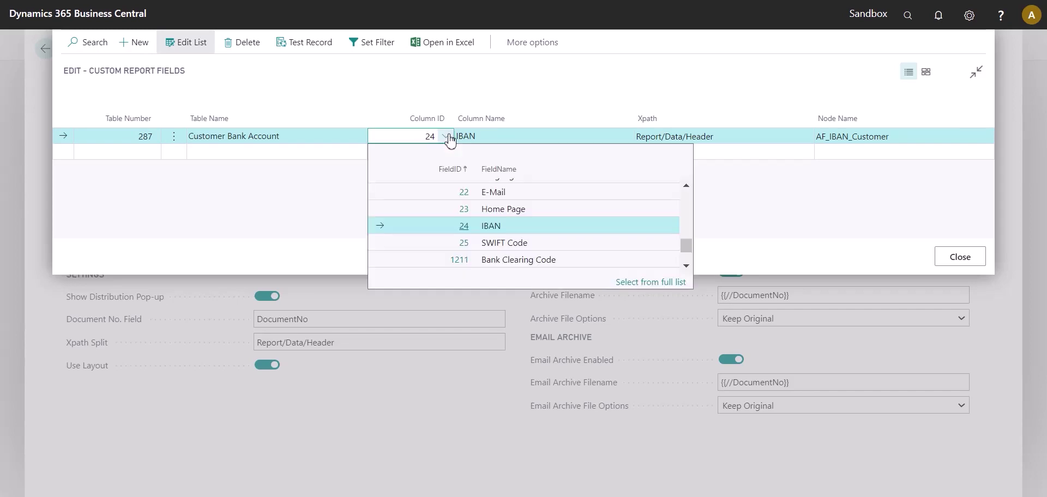
click(464, 226)
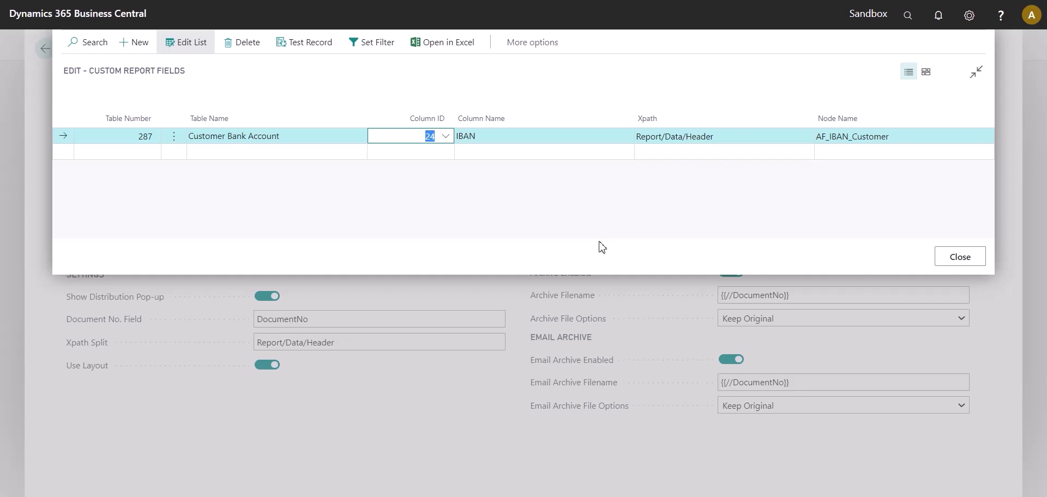
- Set the IBAN field's filter column to field 1, Customer No., and close the field filter list
click(388, 44)
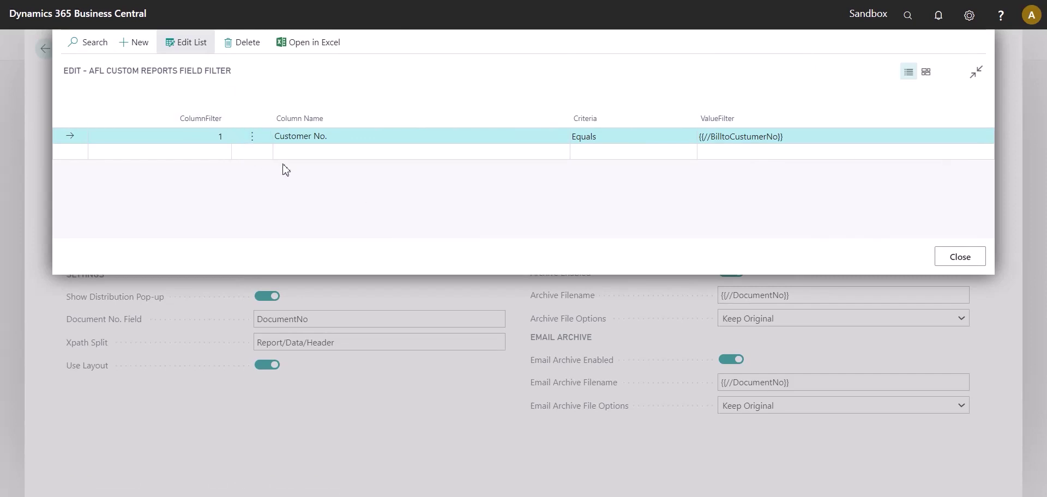
click(208, 137)
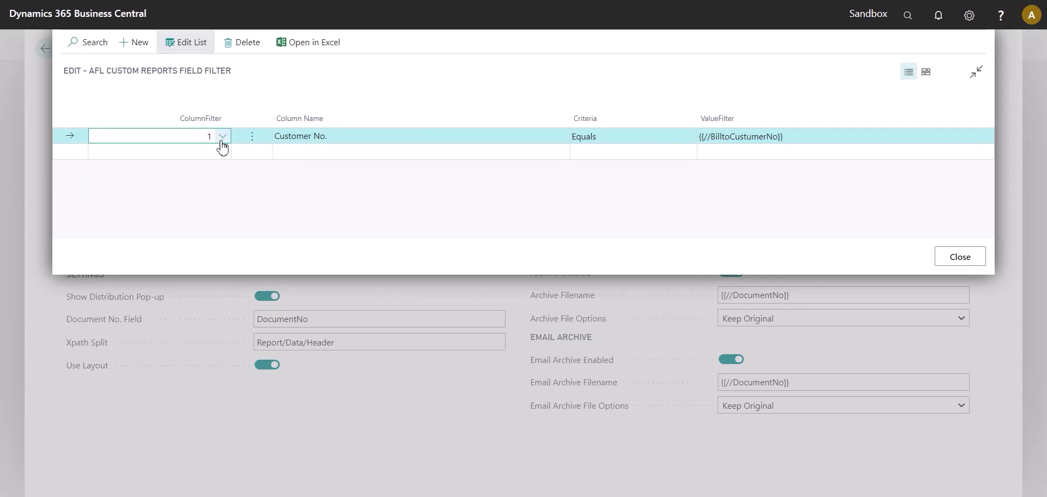
click(222, 136)
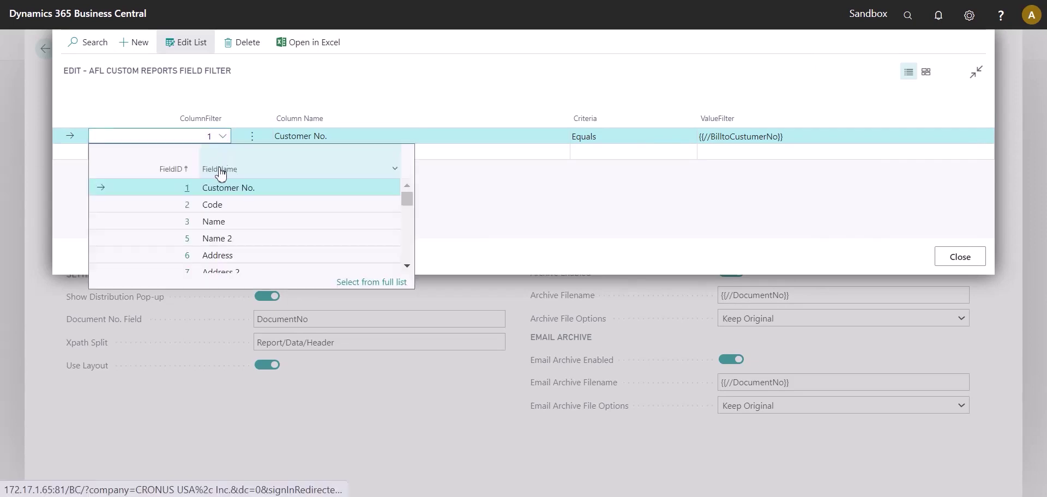
click(188, 191)
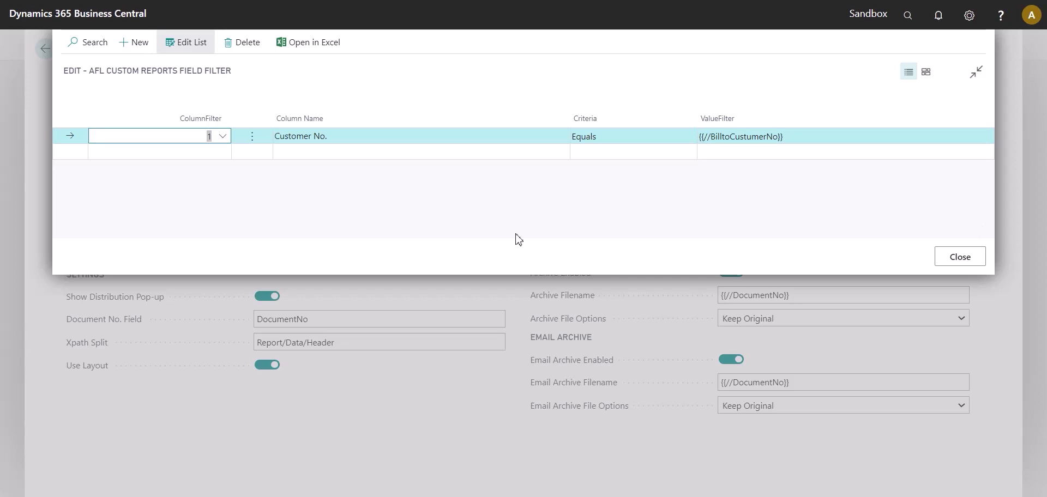
click(957, 267)
- Test the Customer Bank Account IBAN record against a posted sales invoice, and return to the report configuration list
click(65, 136)
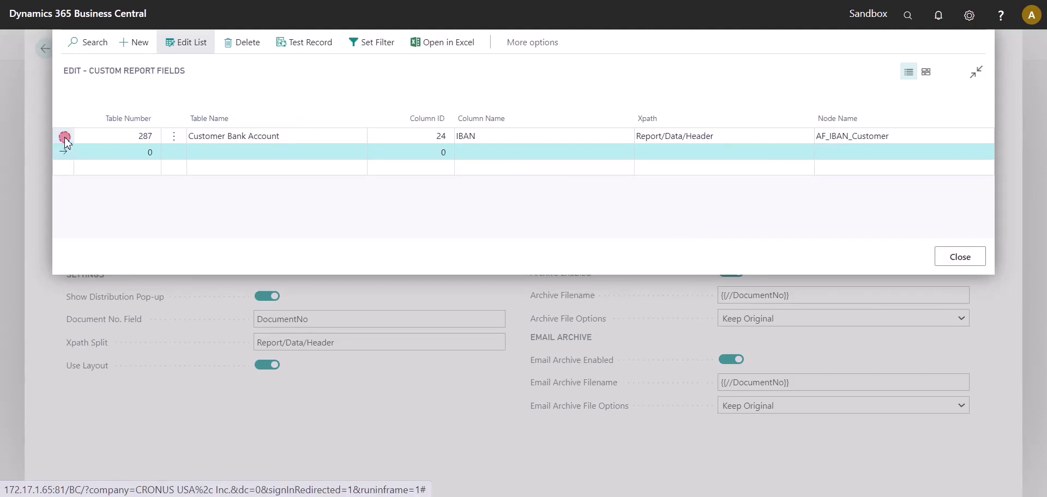
click(299, 46)
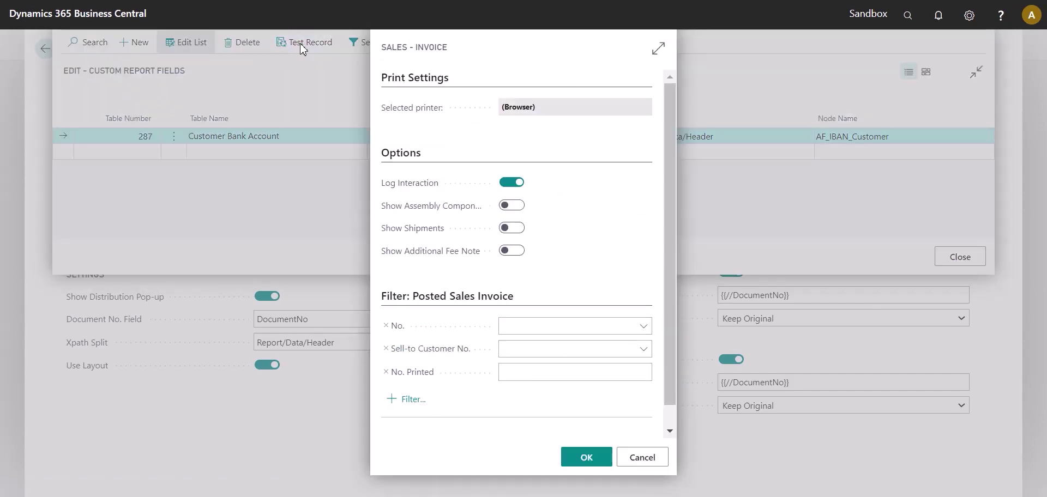
click(647, 327)
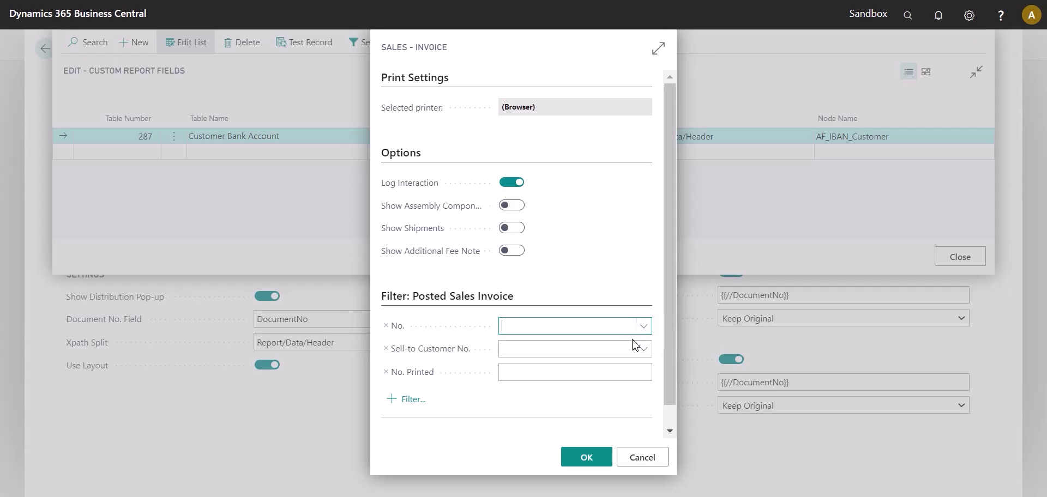
click(583, 433)
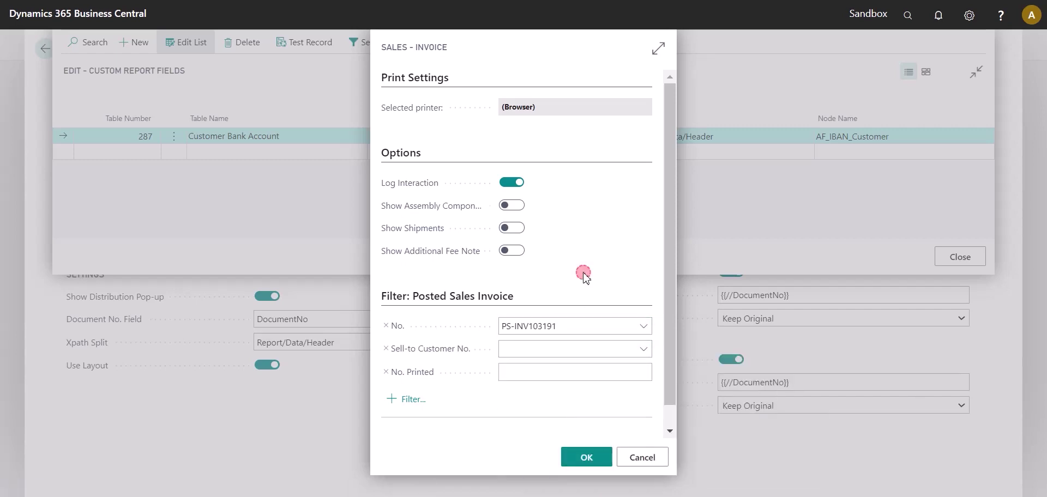
click(600, 458)
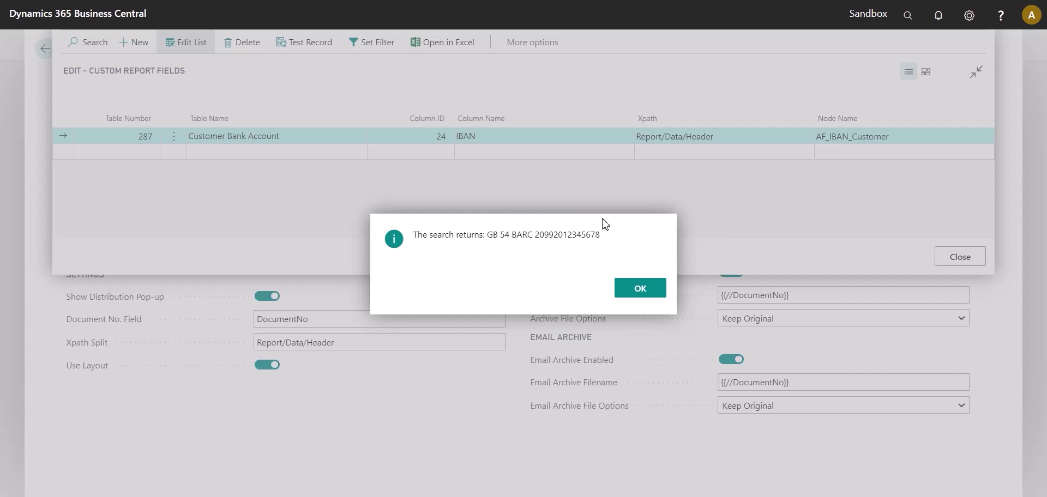
click(649, 295)
click(964, 266)
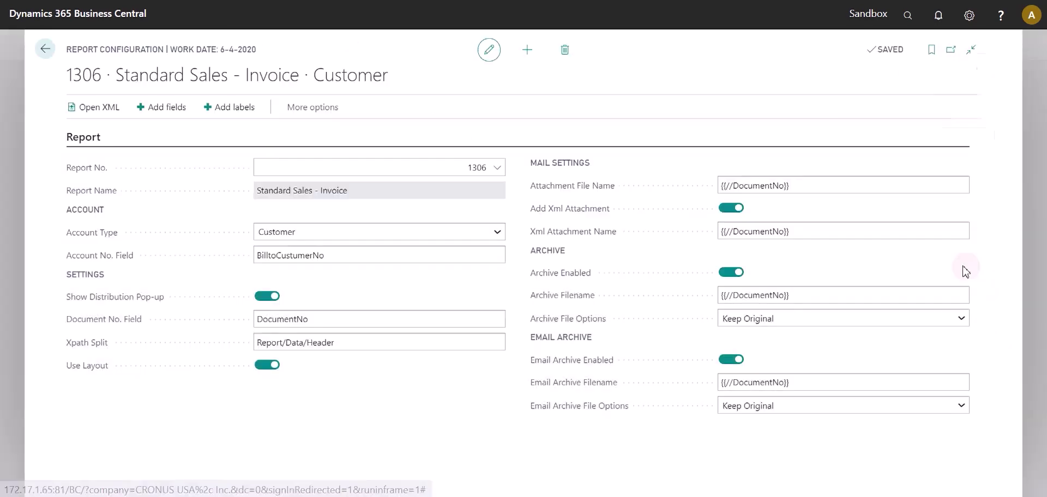
click(46, 49)
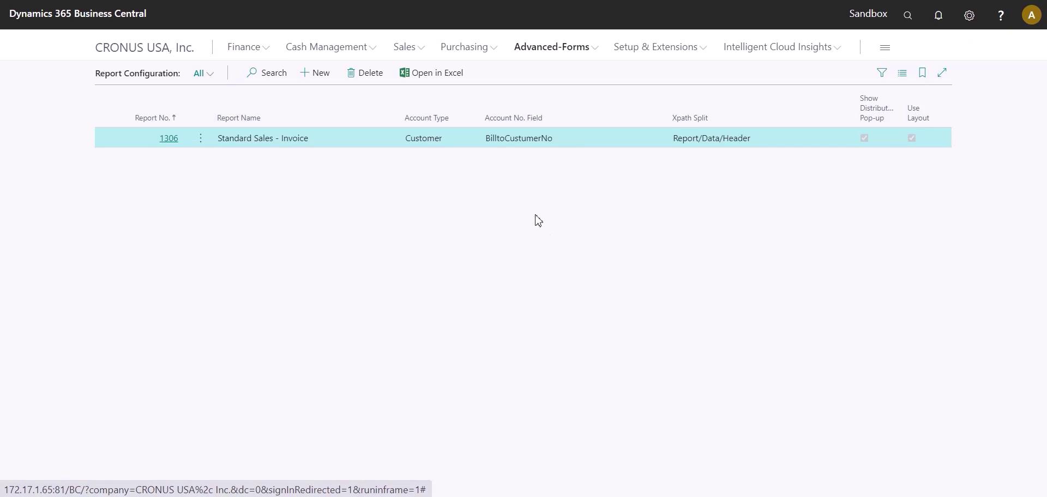
- Open the Advanced-Forms labels overview and view its label settings with the default and preset languages
click(554, 49)
click(733, 74)
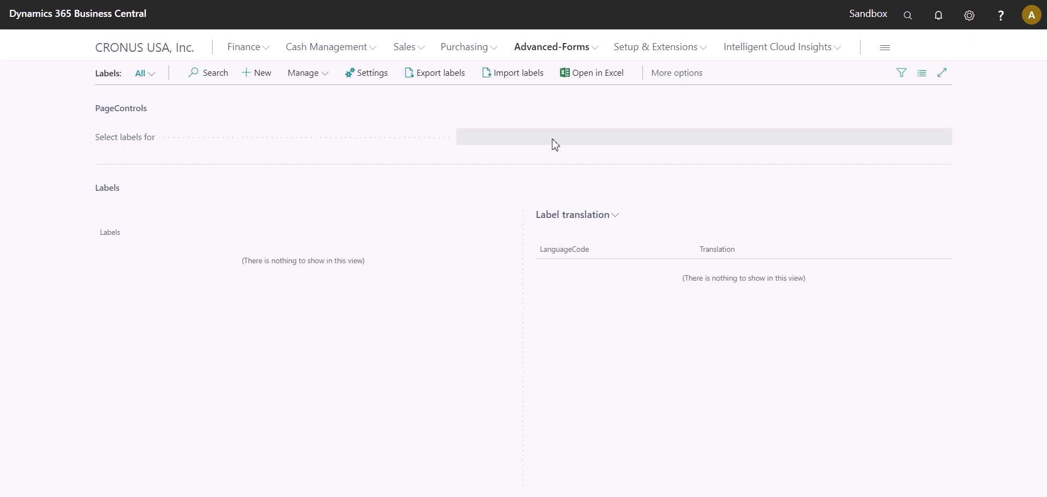
click(380, 74)
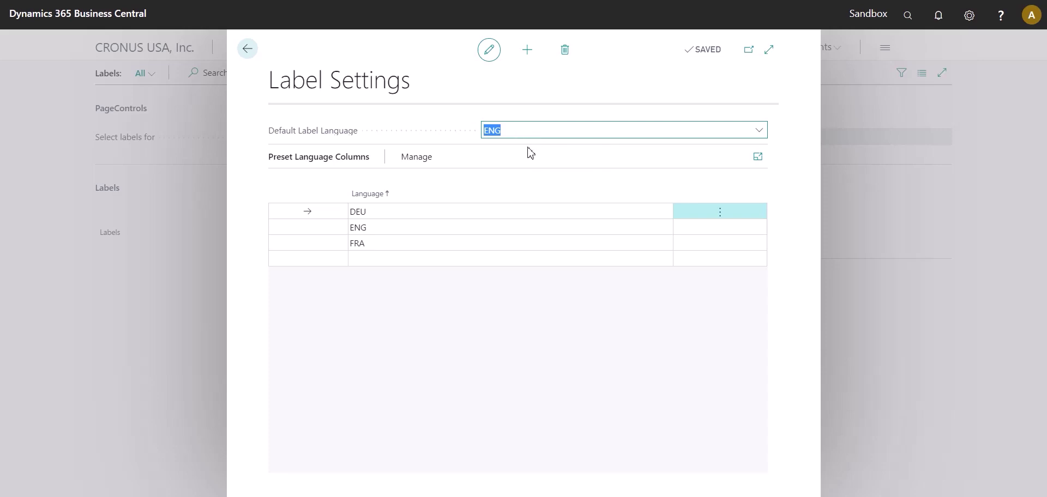
key(Tab)
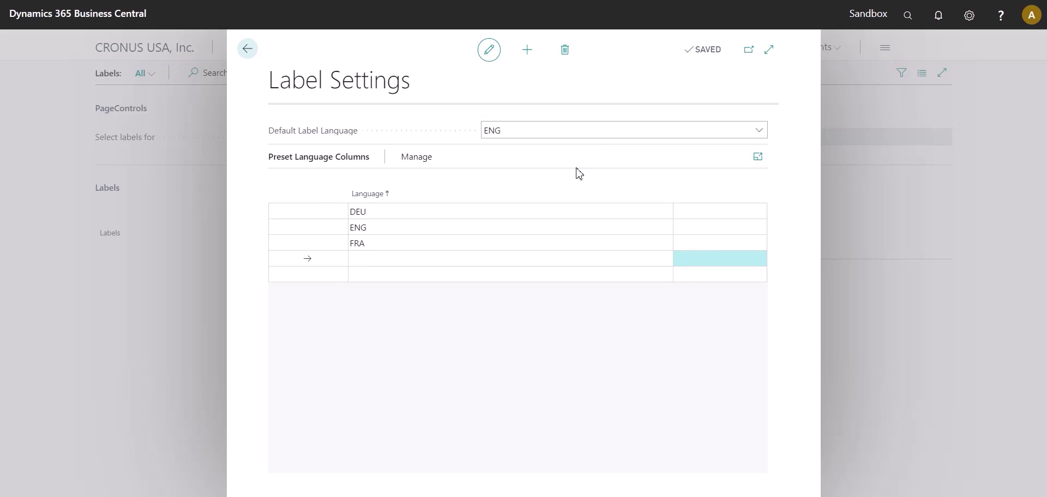
- Browse the languages available for a new preset language column, leave the row empty, and return to the labels overview
click(410, 257)
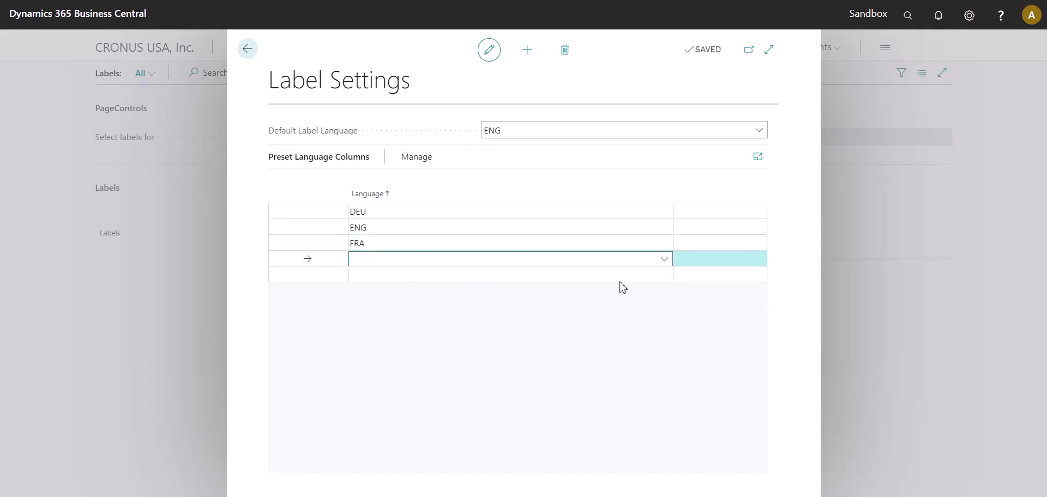
click(665, 260)
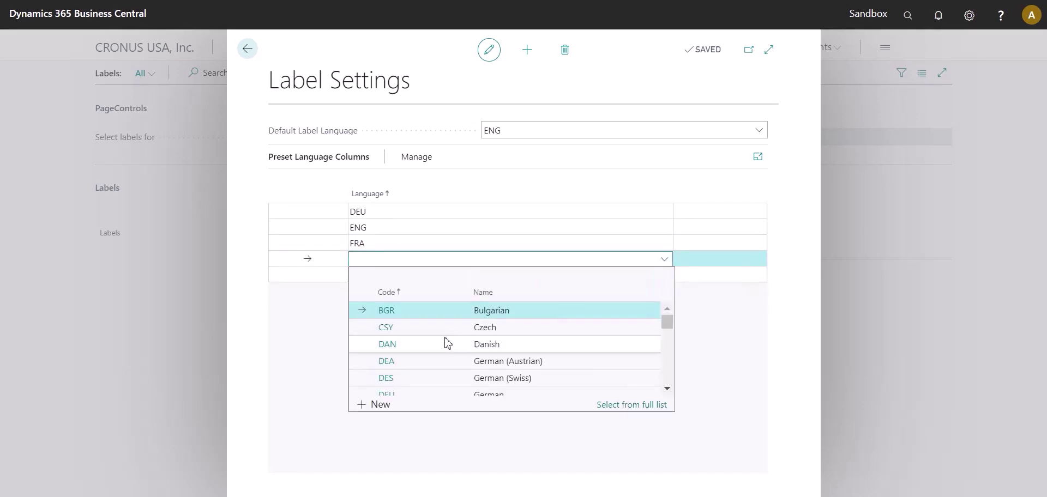
scroll(440, 343, down, 8)
scroll(397, 349, up, 8)
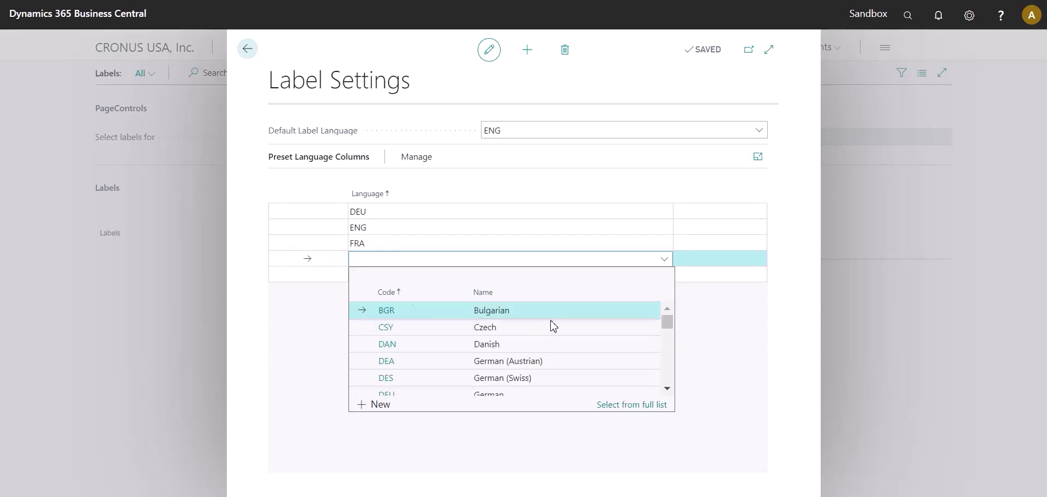
click(730, 308)
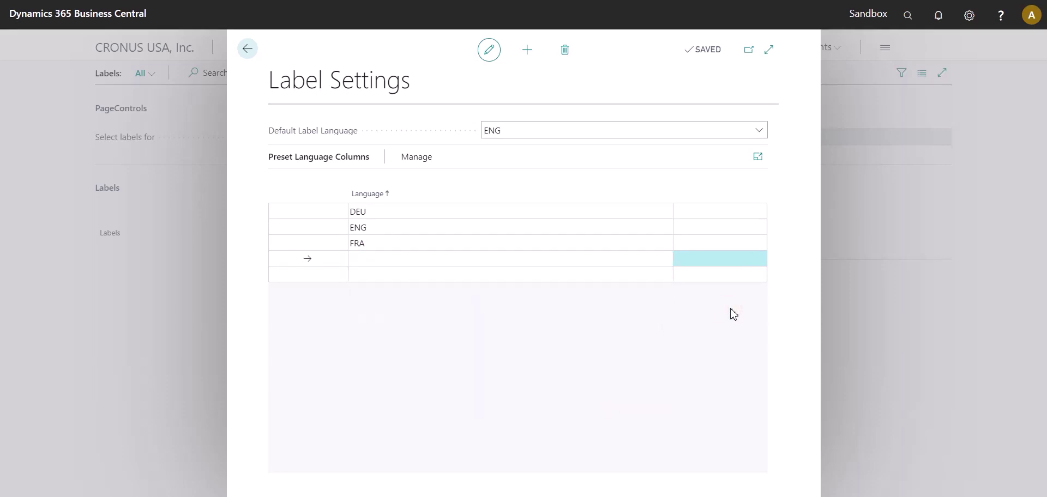
click(245, 50)
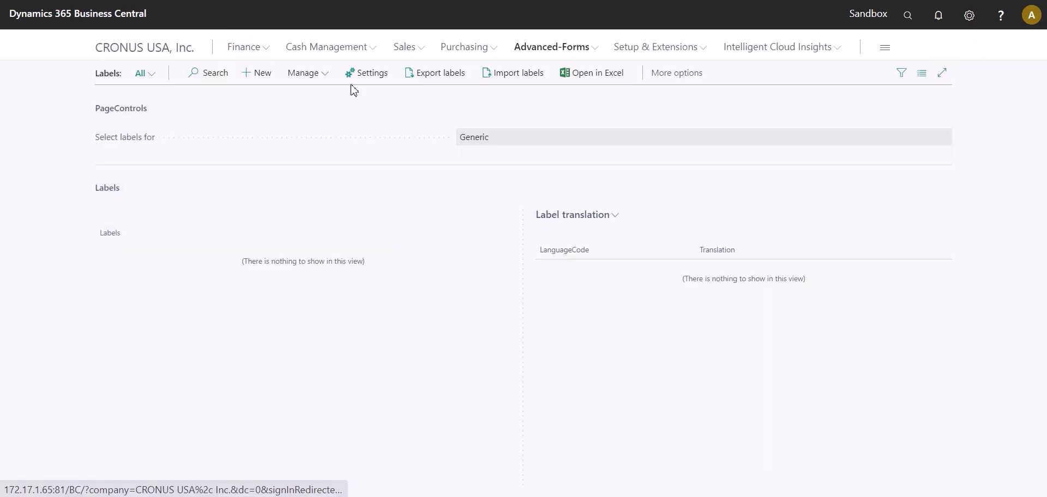
- Import the generic labels from the Demo XML file
click(493, 76)
click(559, 94)
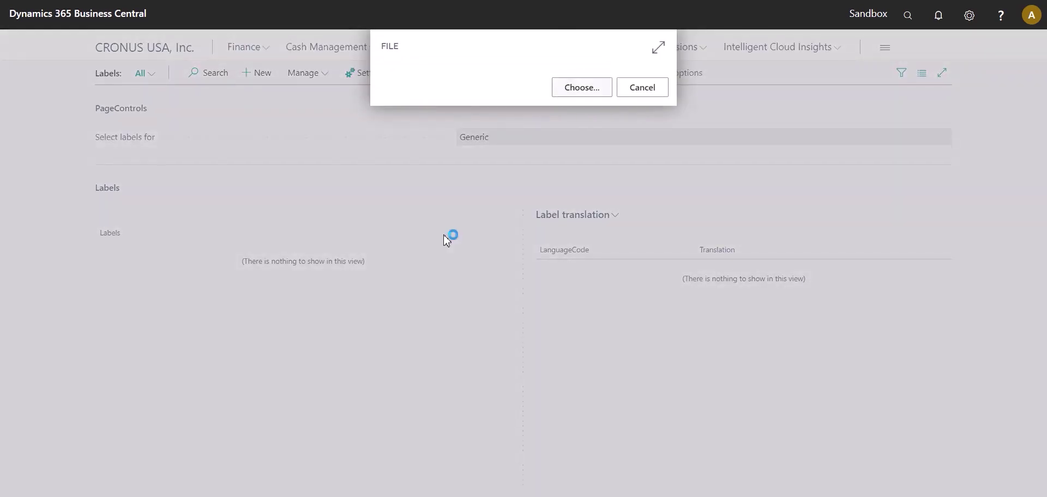
click(285, 76)
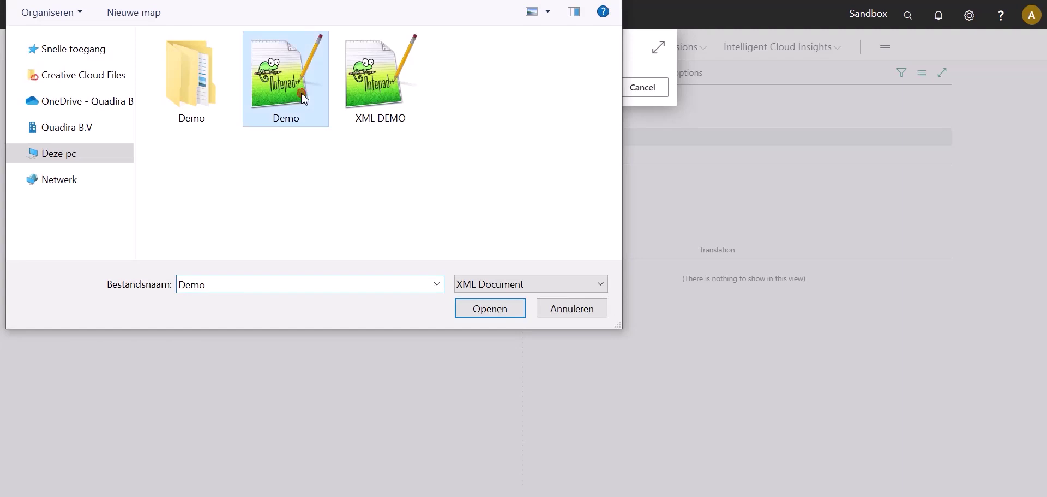
click(500, 312)
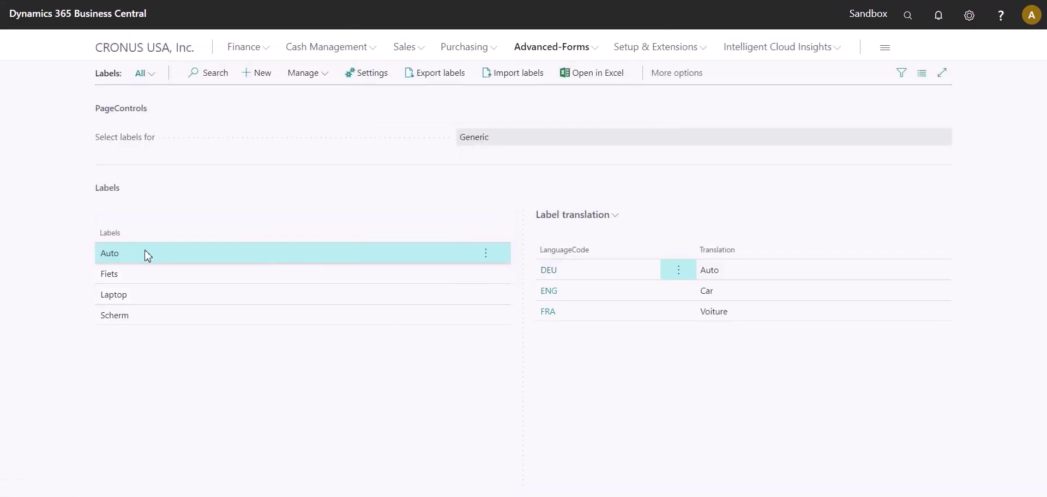
- Review the translations of the generic labels Fiets, Laptop, Scherm and Auto
click(223, 279)
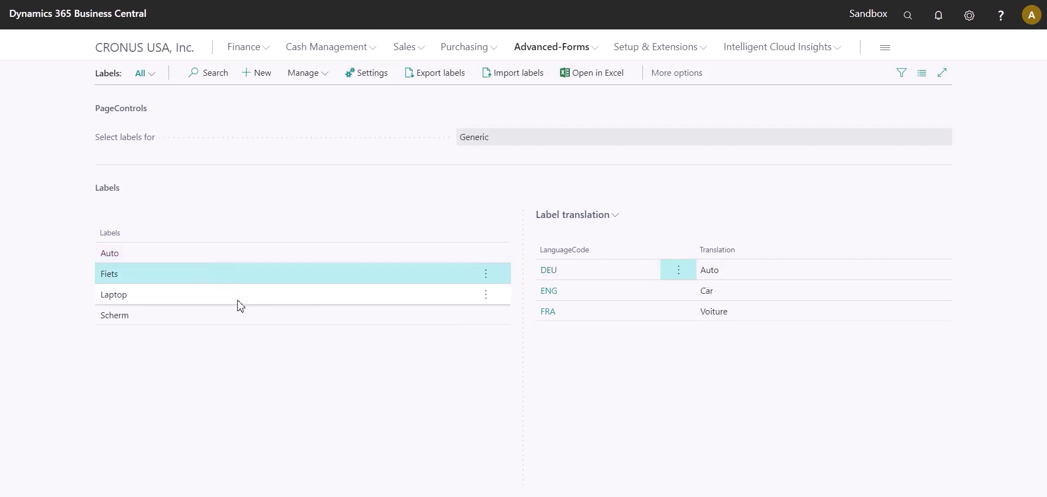
click(377, 298)
click(384, 319)
click(313, 258)
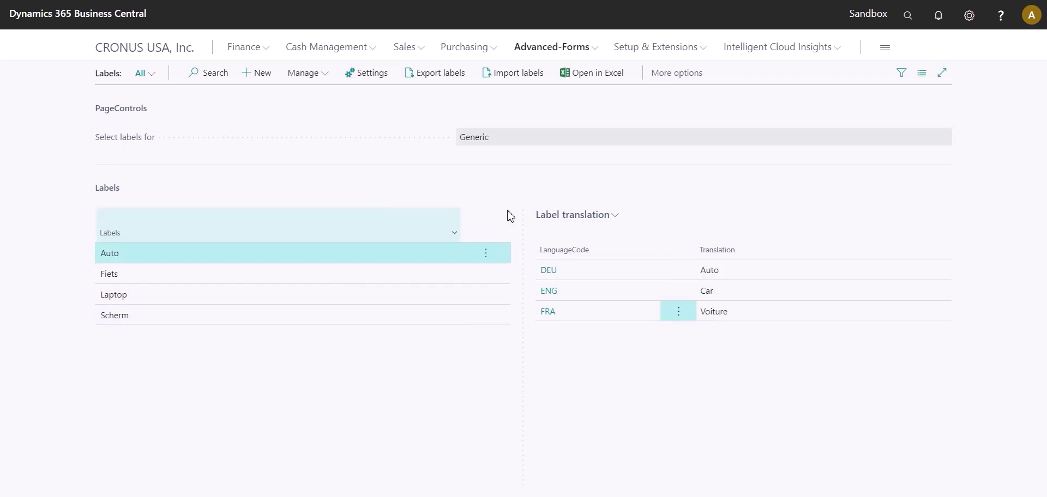
- Open the report configuration of report 1306 and bring up its report-specific labels
click(564, 53)
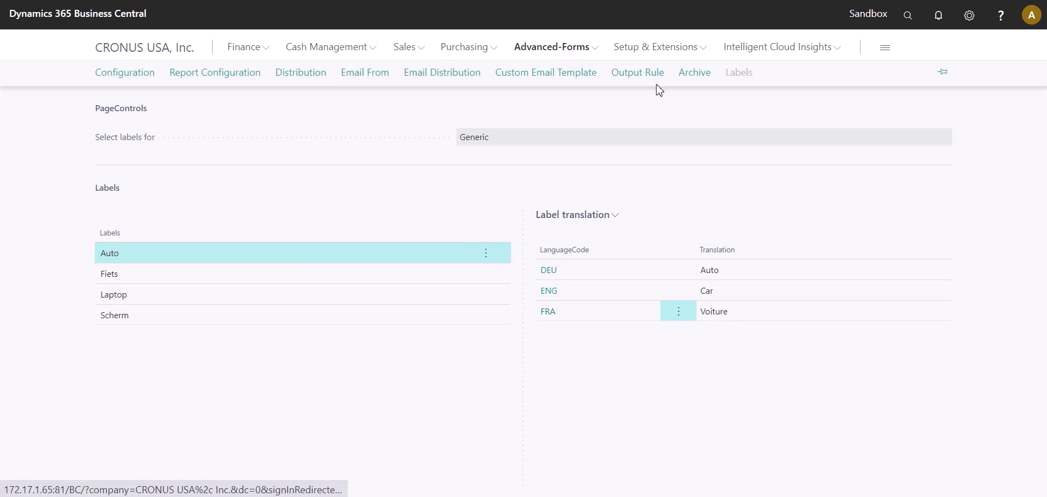
click(243, 74)
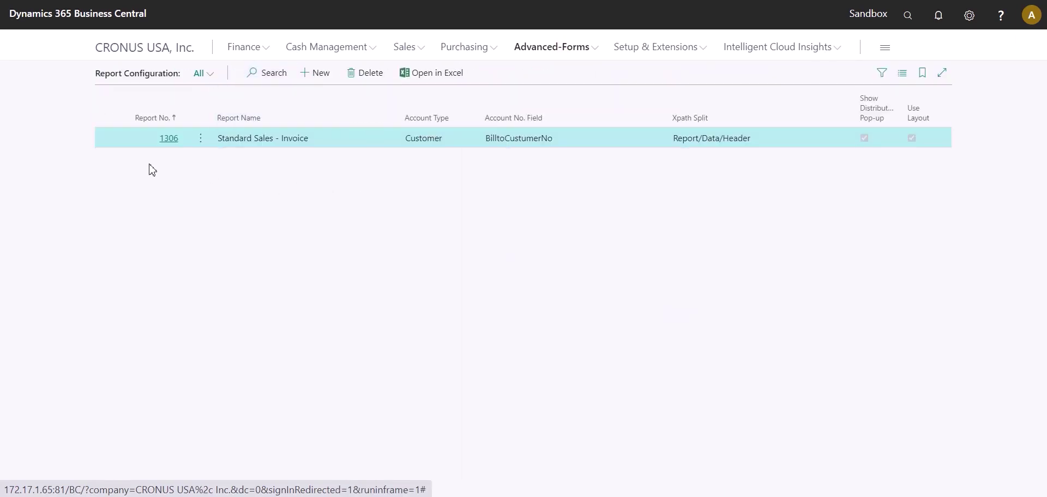
click(170, 141)
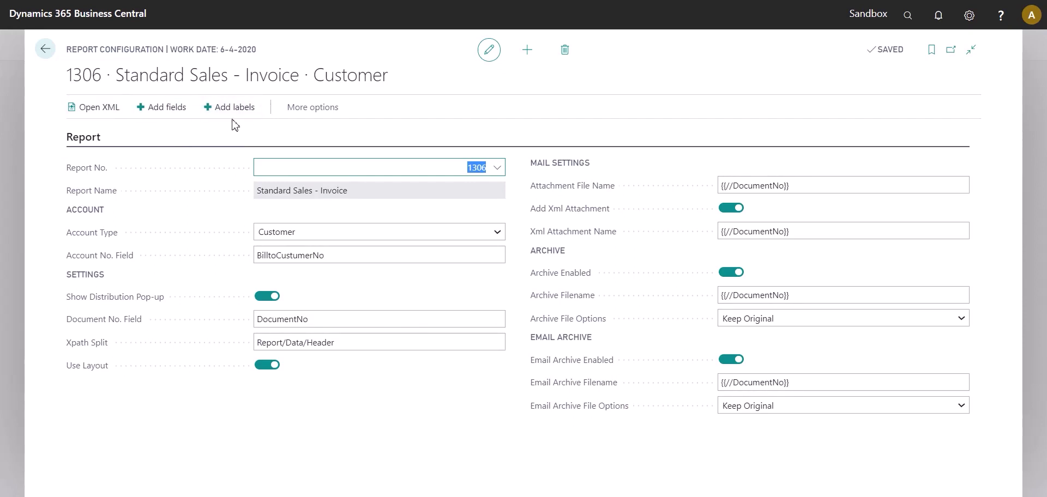
click(249, 109)
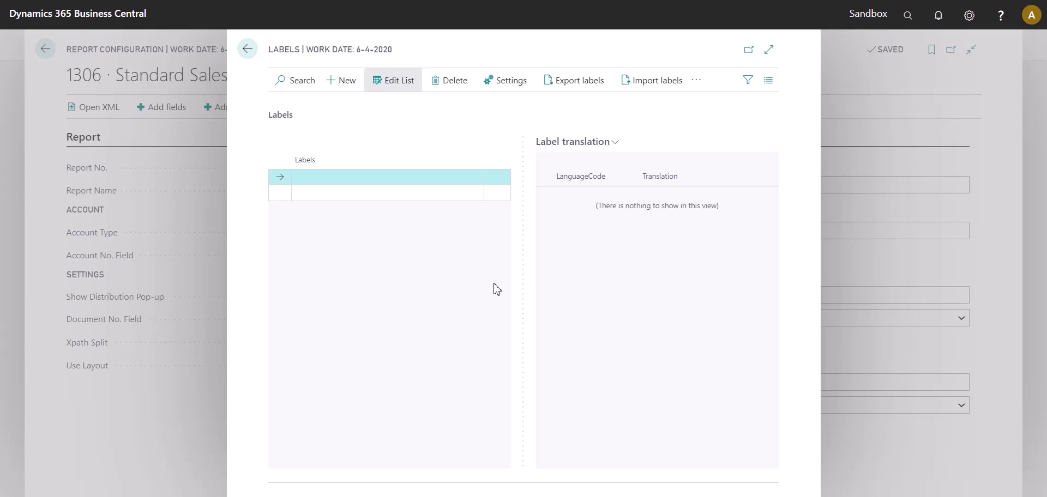
- Import the demo label XML file into the labels of report 1306
click(644, 92)
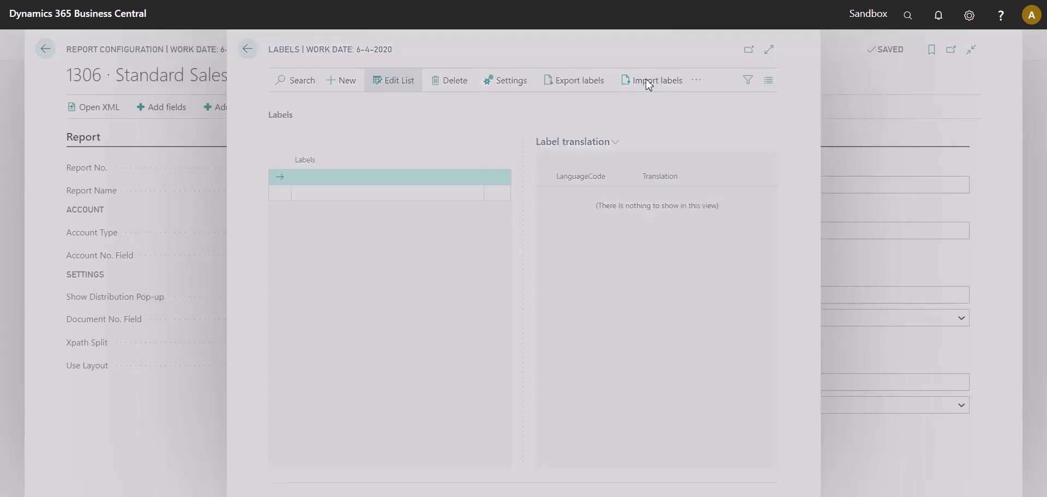
click(603, 88)
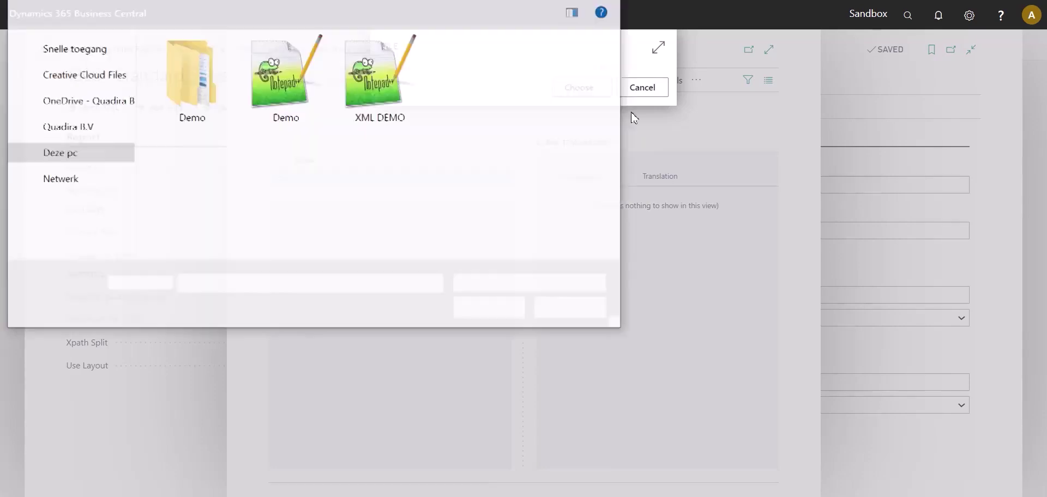
double_click(408, 94)
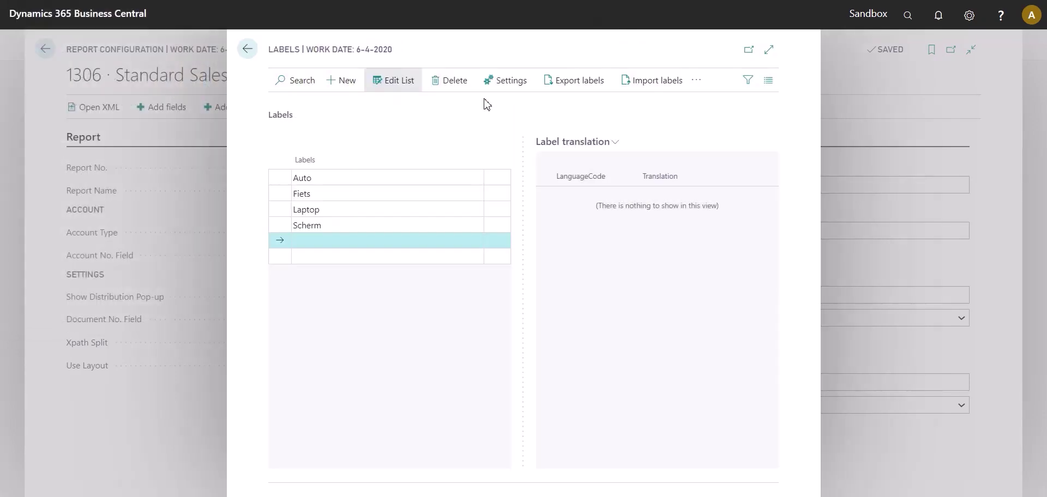
- Check the translations of the imported report labels Auto, Fiets, Laptop and Scherm
click(391, 176)
click(389, 197)
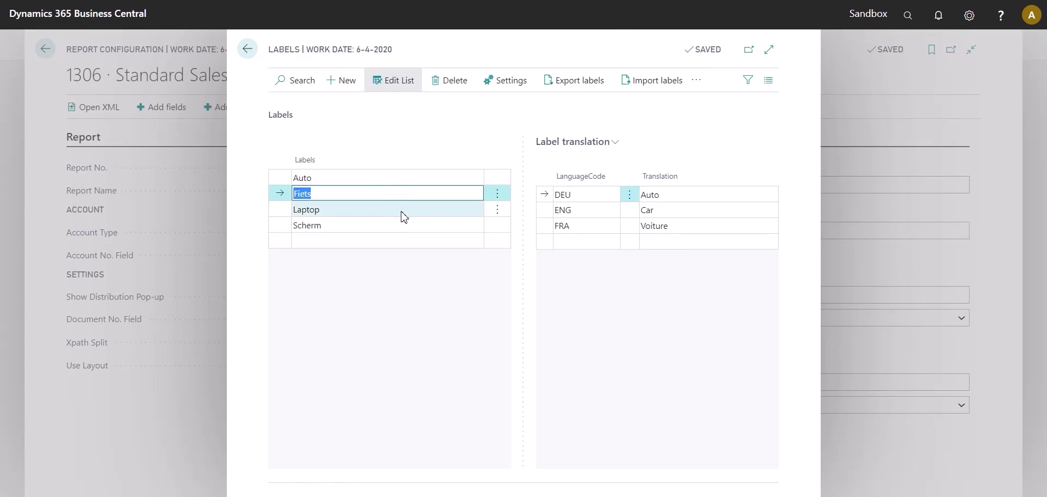
click(402, 212)
click(402, 227)
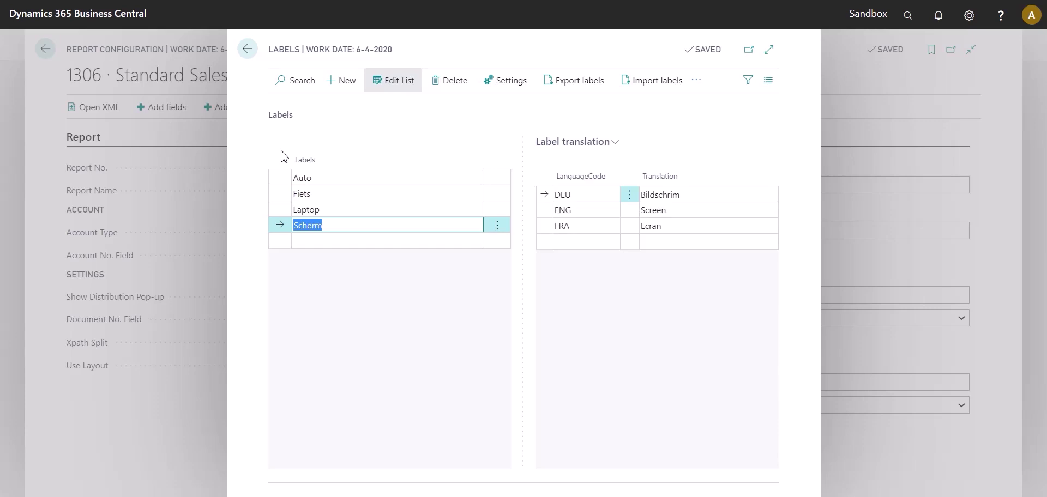
click(432, 323)
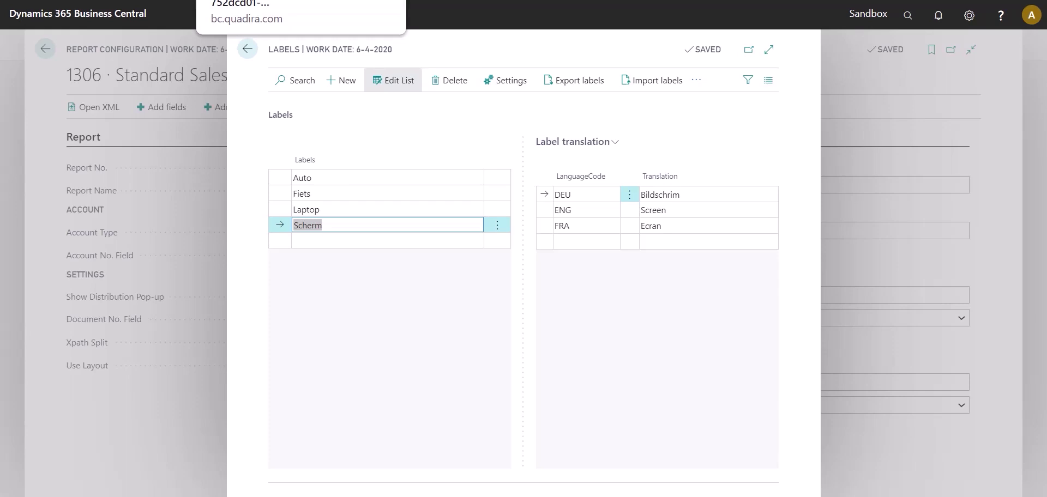
- Switch to the Quadira portal and open the Webinar Demo.afd design in the Online Designer with Webinar Demo.xml as source
click(262, 0)
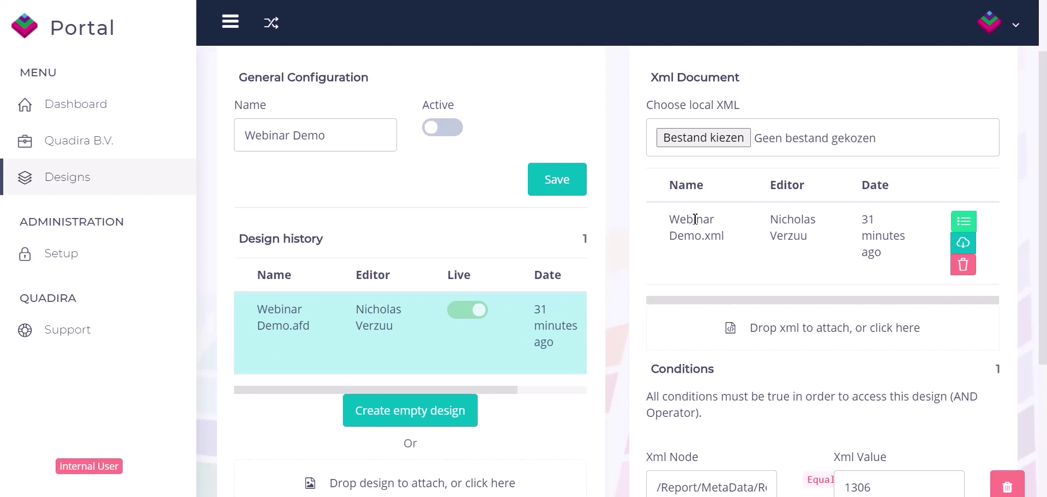
scroll(547, 306, down, 2)
scroll(538, 311, right, 2)
key(ctrl+minus)
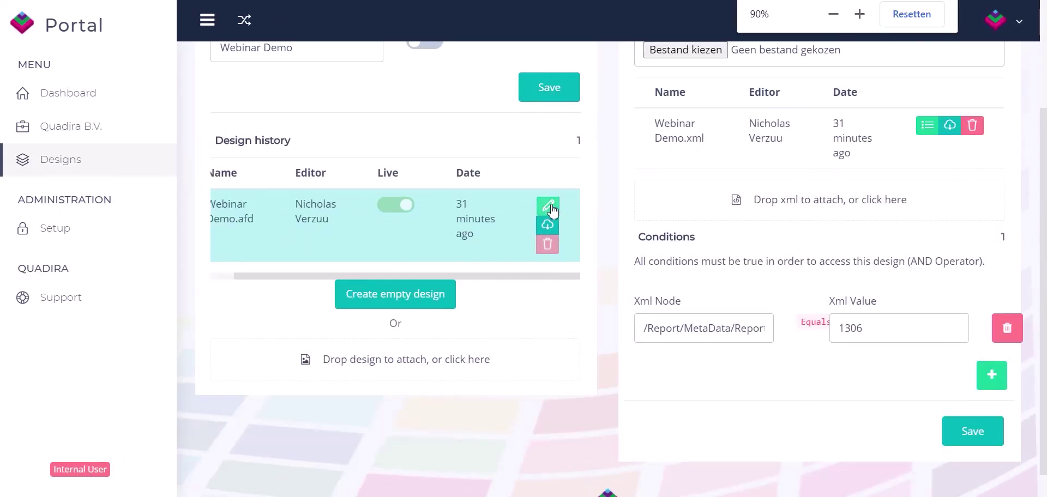
click(549, 205)
click(568, 218)
click(553, 251)
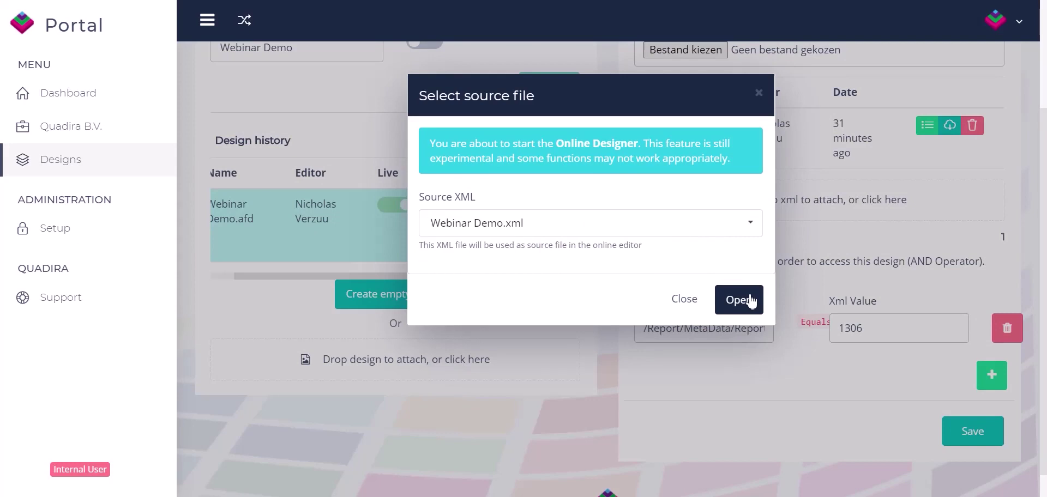
click(751, 301)
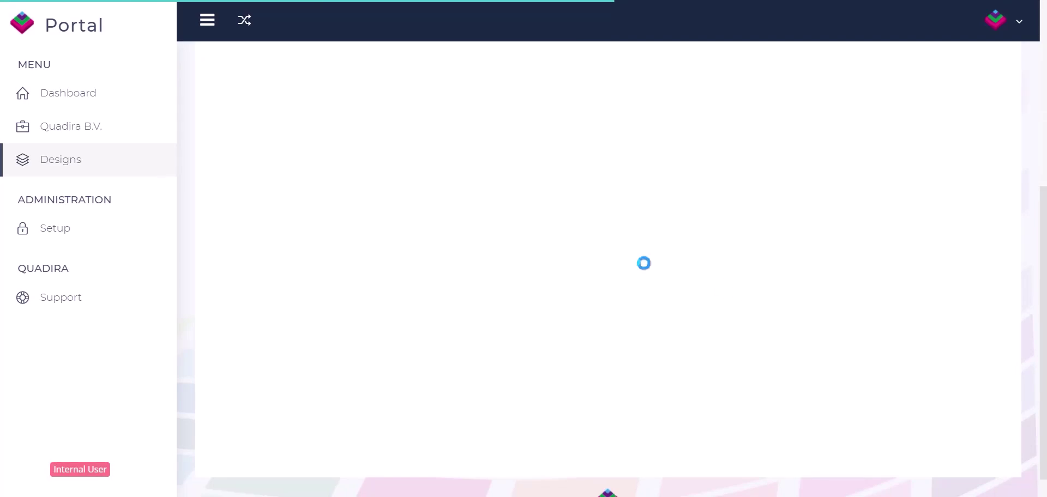
- Show the design's data sources and expand Connection to list the fields of the Header table
key(ctrl+minus)
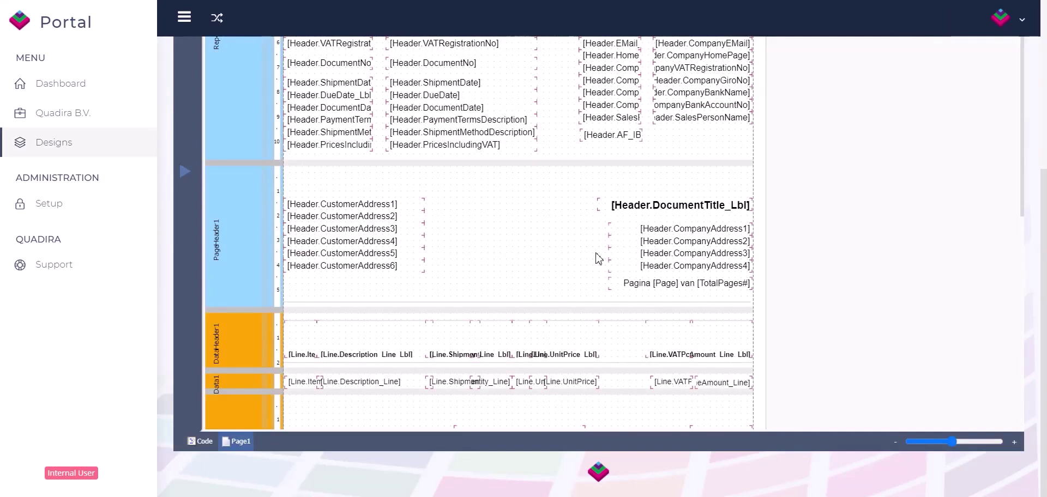
scroll(295, 222, up, 5)
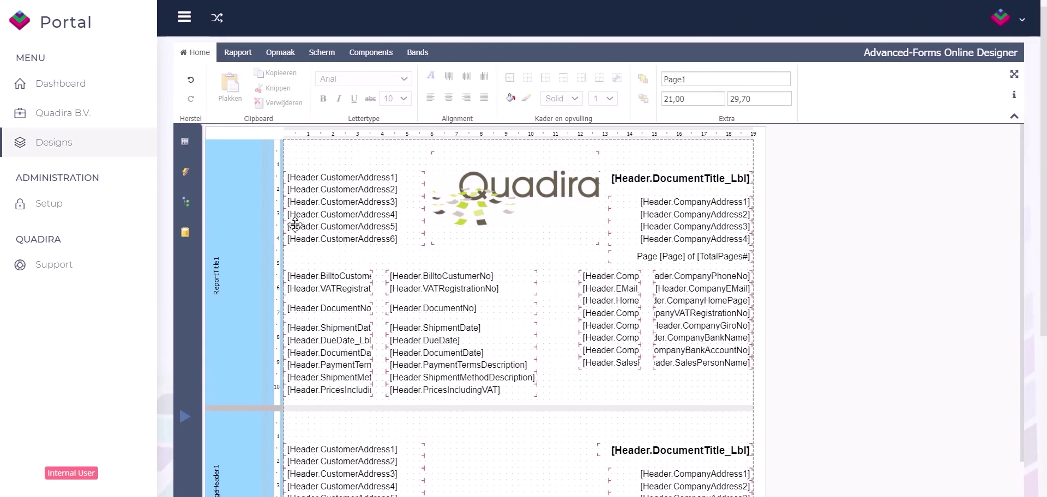
click(185, 232)
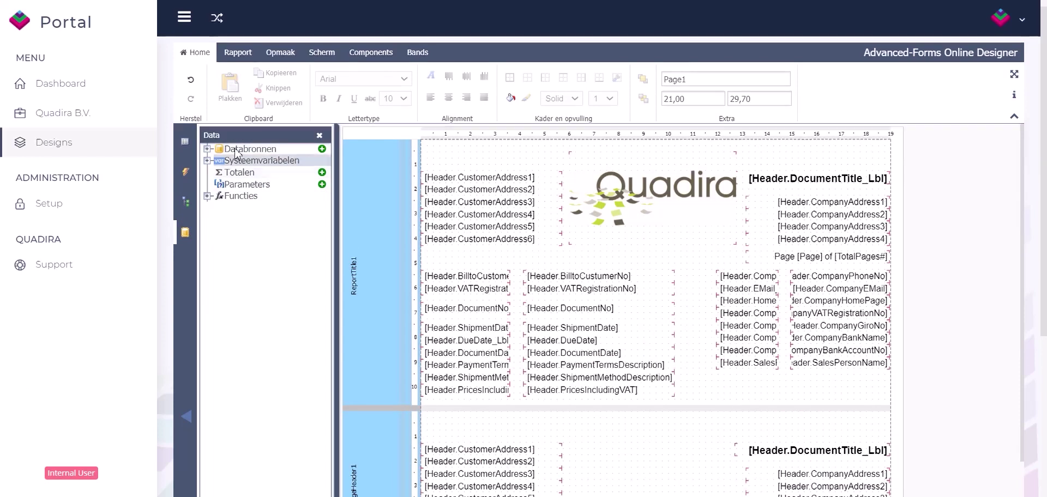
click(207, 149)
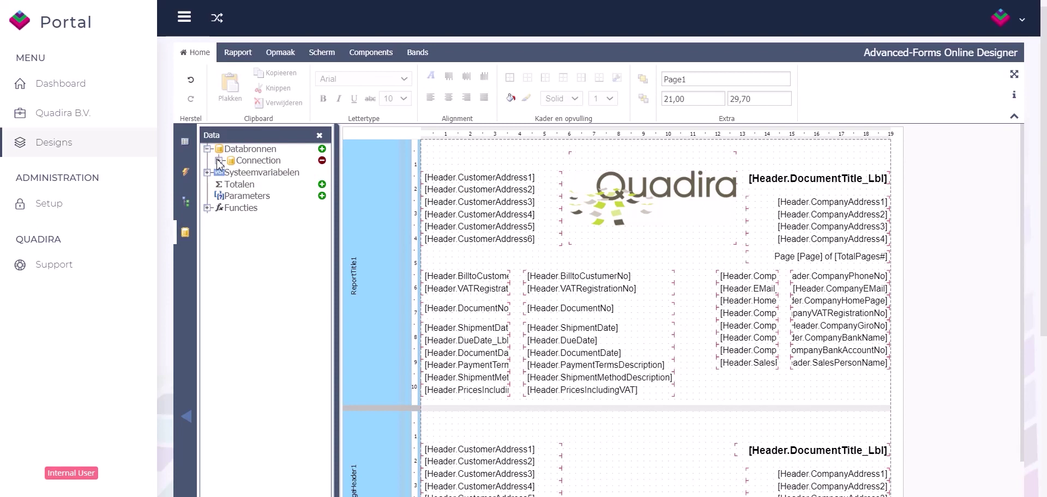
click(218, 161)
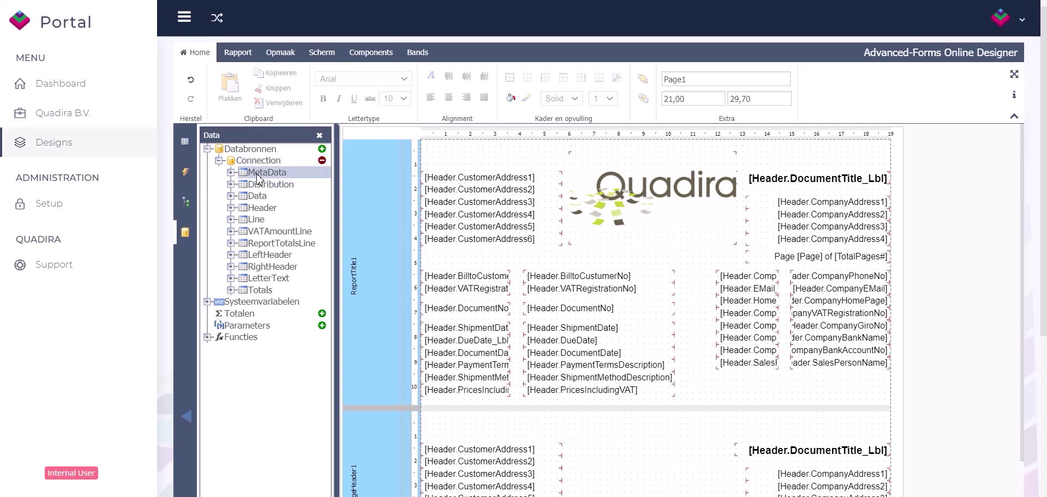
click(234, 209)
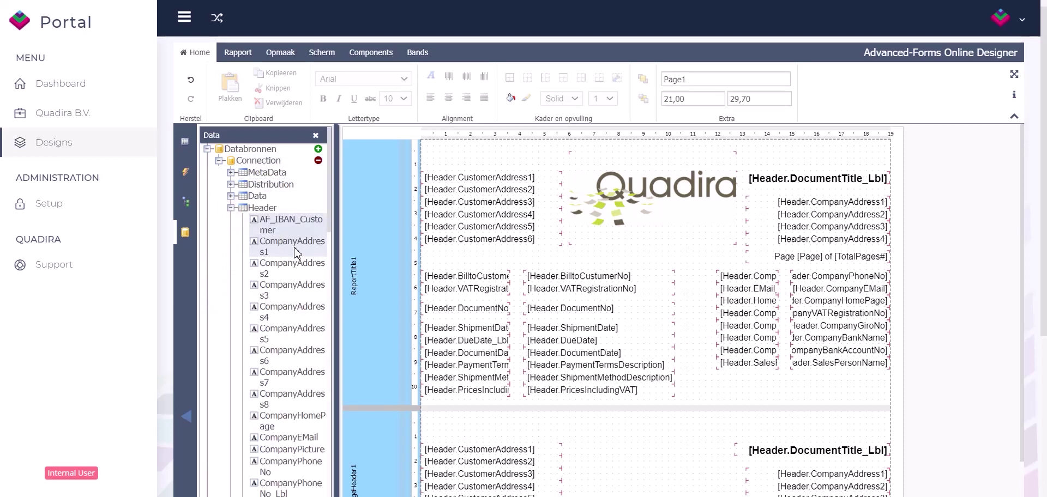
- Place the AF_IBAN_Customer field from the Header table below the salesperson label in the ReportTitle1 band
drag(333, 250, 376, 258)
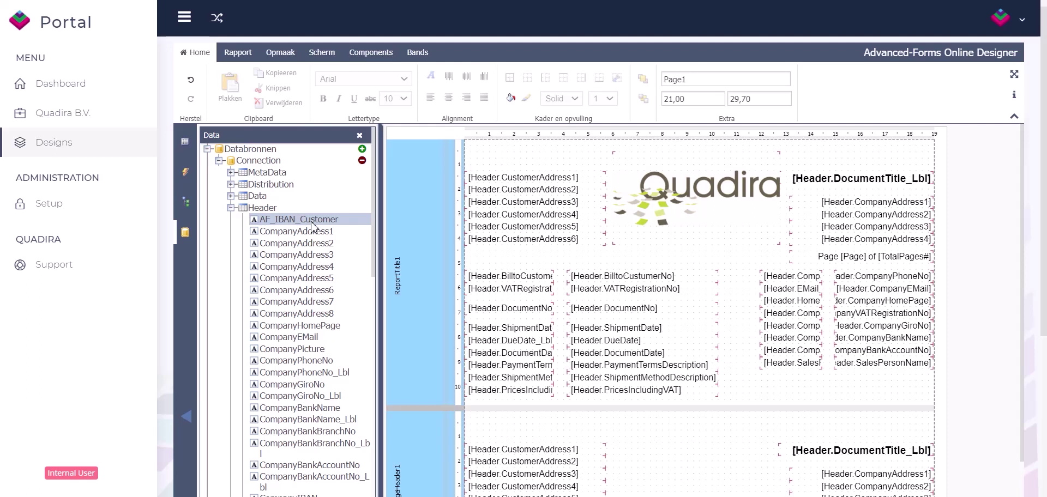
drag(299, 220, 776, 389)
right_click(781, 389)
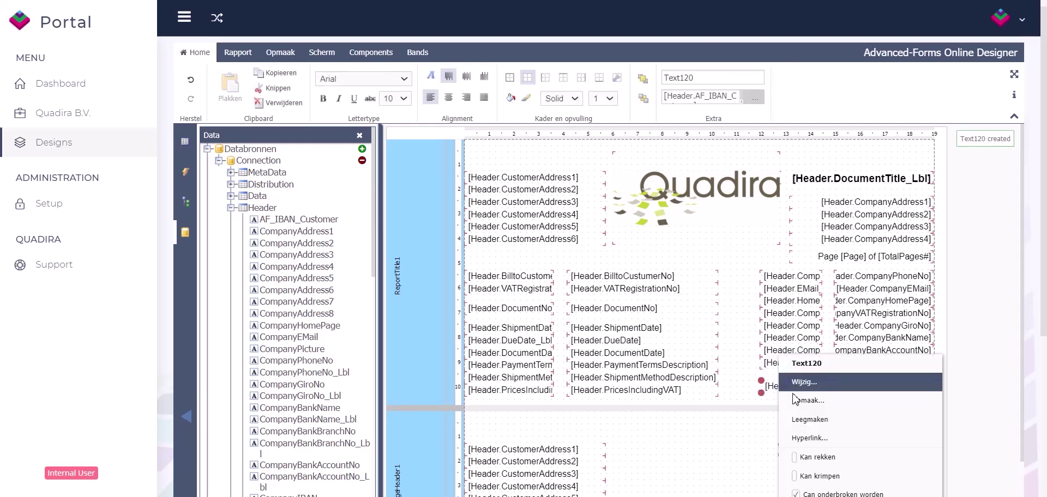
click(853, 459)
click(791, 415)
drag(381, 165, 269, 174)
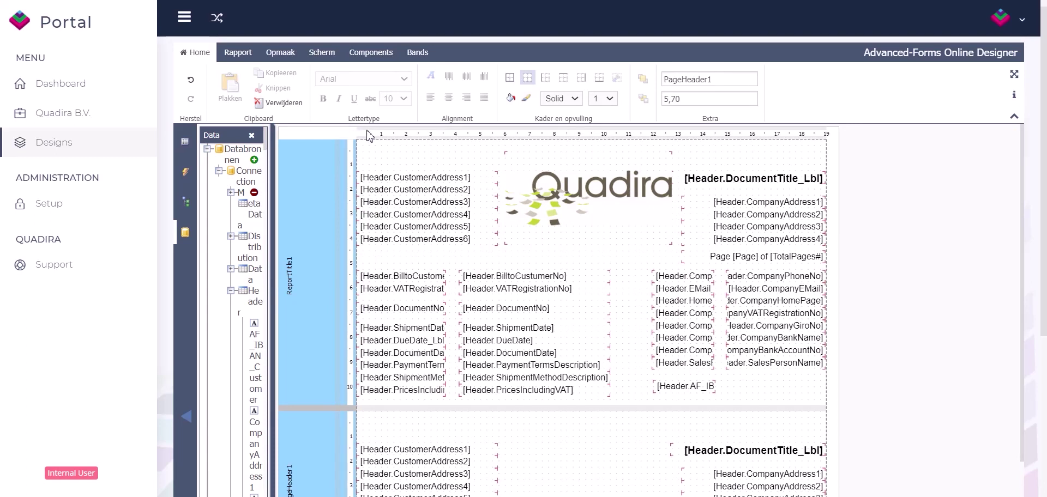
- Preview the invoice design and check the customer IBAN printed below the salesperson line
click(240, 57)
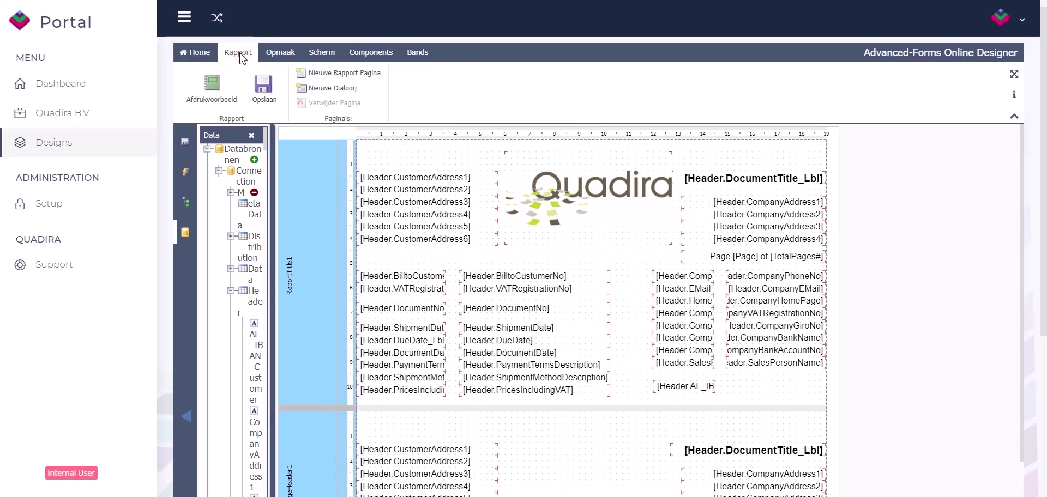
click(198, 83)
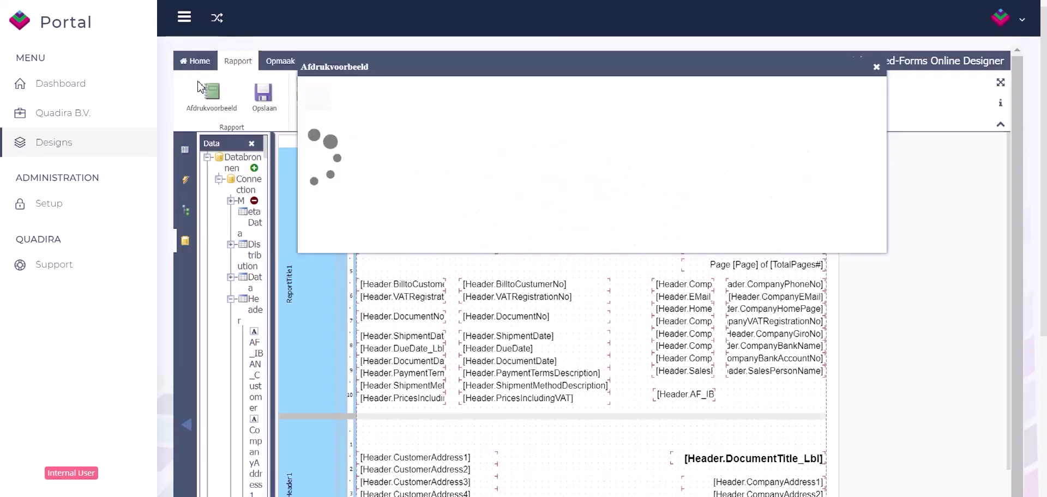
scroll(527, 222, down, 3)
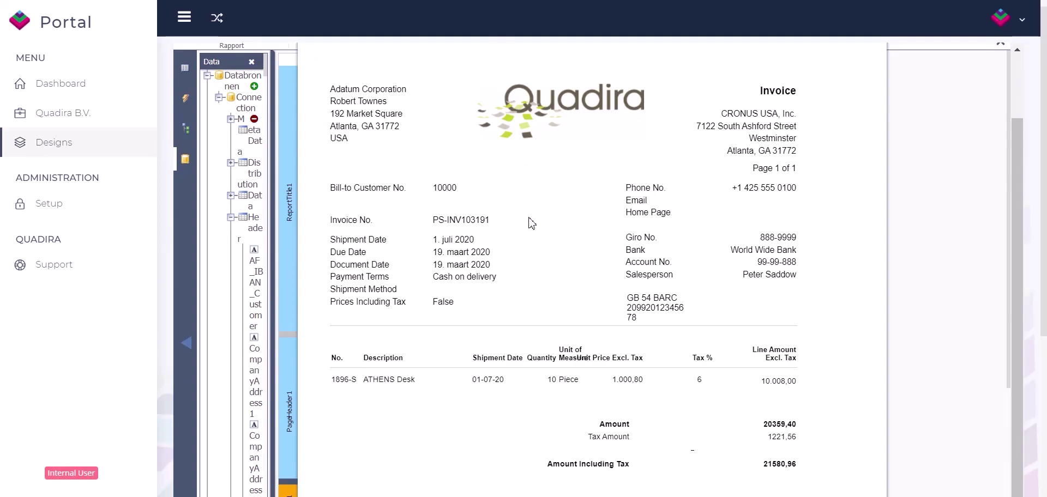
scroll(533, 222, up, 3)
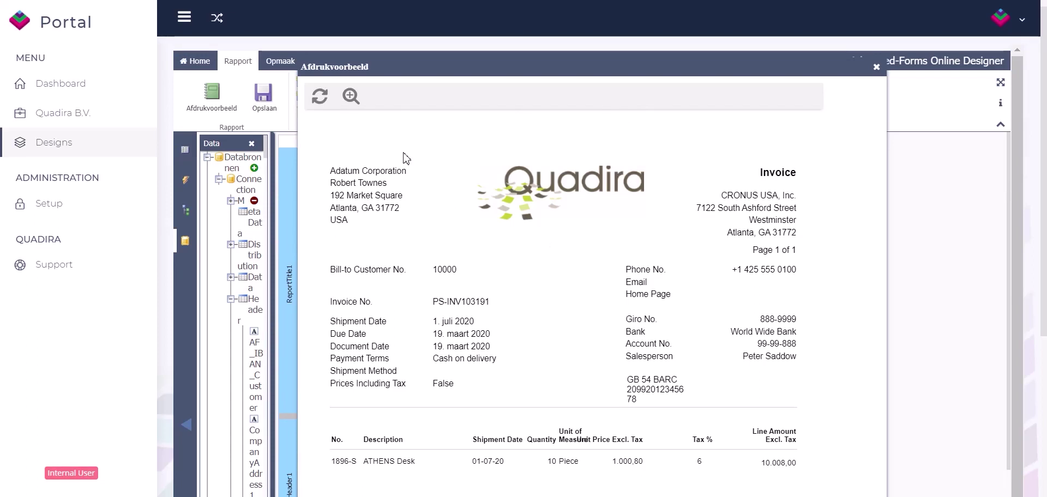
triple_click(674, 398)
click(660, 408)
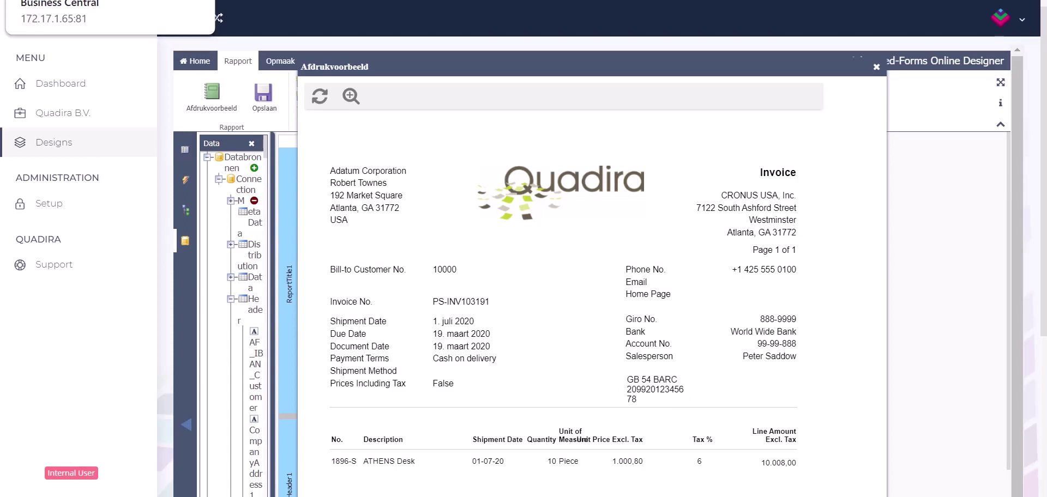
- Switch back to Business Central and close the labels of report 1306 to return to its report configuration
click(109, 1)
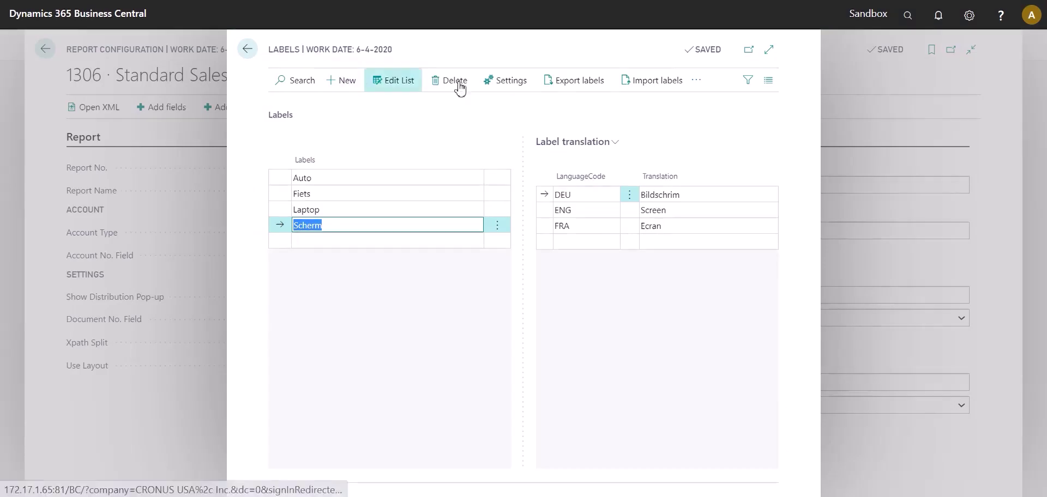
click(247, 49)
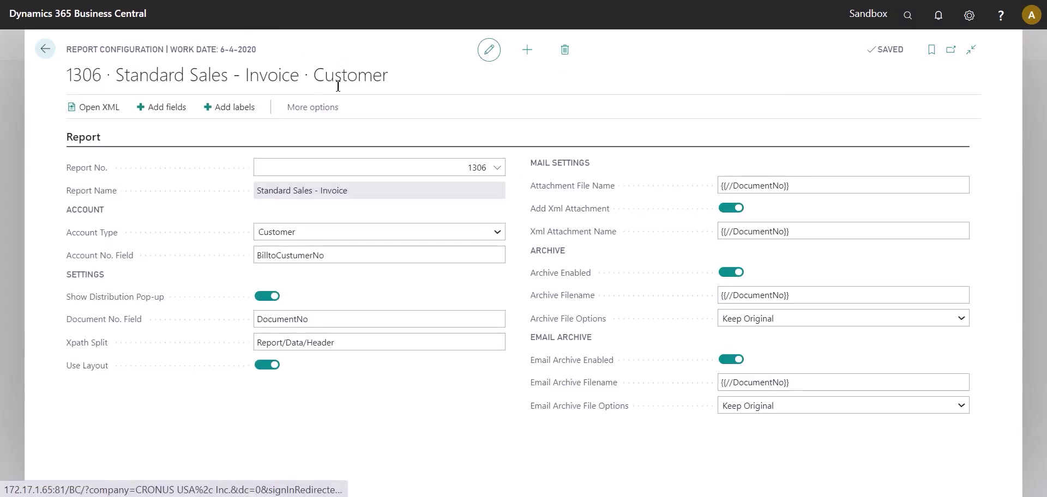